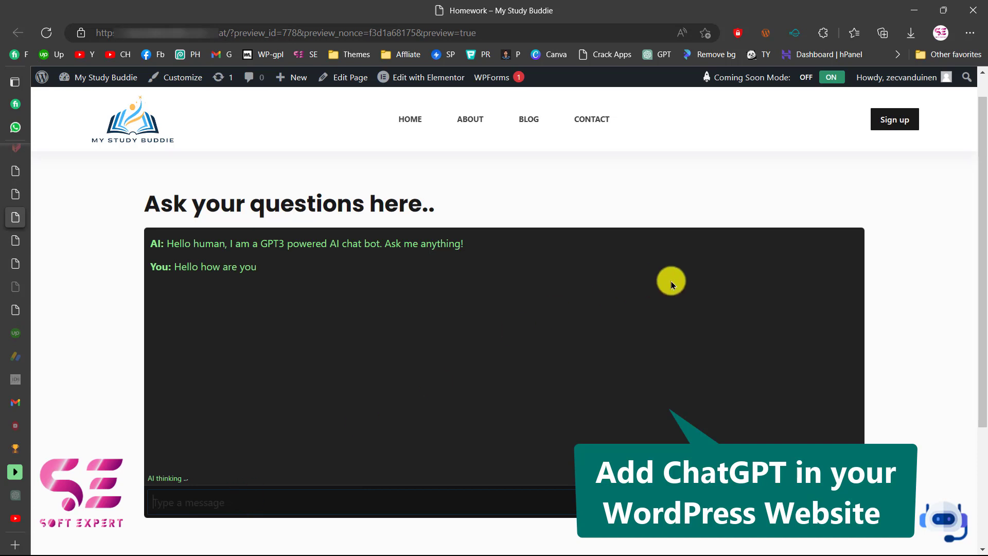
Step: Open the floating chat on the Homework page and ask the Testing2 page's chatbot "what about fiverr"
{"action": "left_click", "coordinate": [933, 515]}
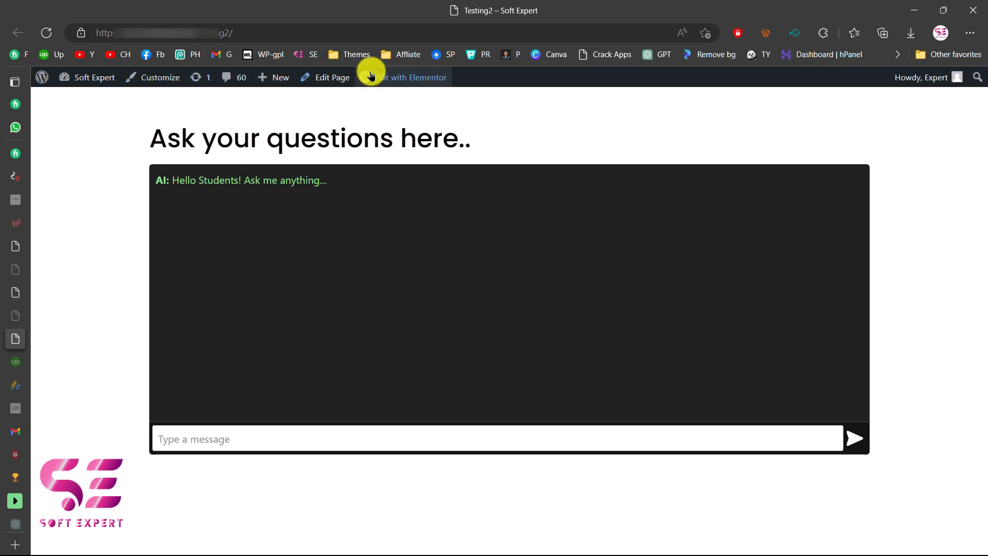
{"action": "left_click_drag", "start_coordinate": [146, 136], "coordinate": [452, 132]}
{"action": "left_click", "coordinate": [132, 235]}
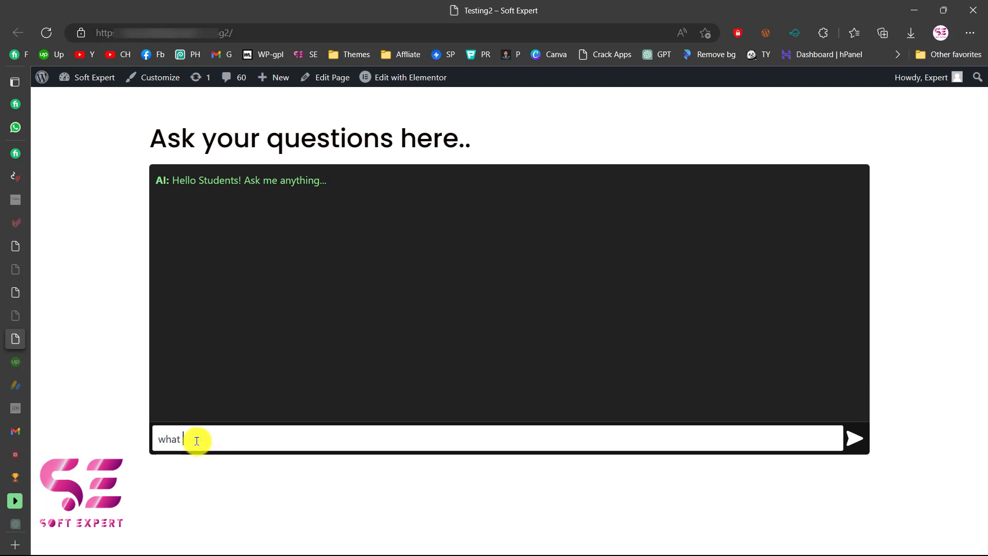
{"action": "type", "text": "about fiverr"}
{"action": "key", "text": "Return"}
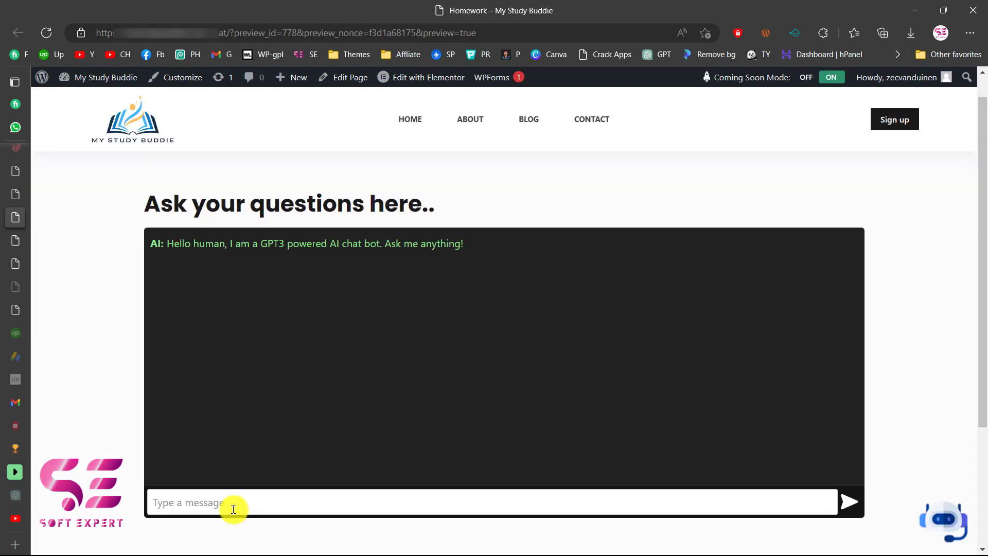
Step: Send "Hello how are you" to the Homework page's embedded chatbot and open the floating chat widget's message field
{"action": "left_click", "coordinate": [232, 507]}
{"action": "type", "text": "Hello how are you"}
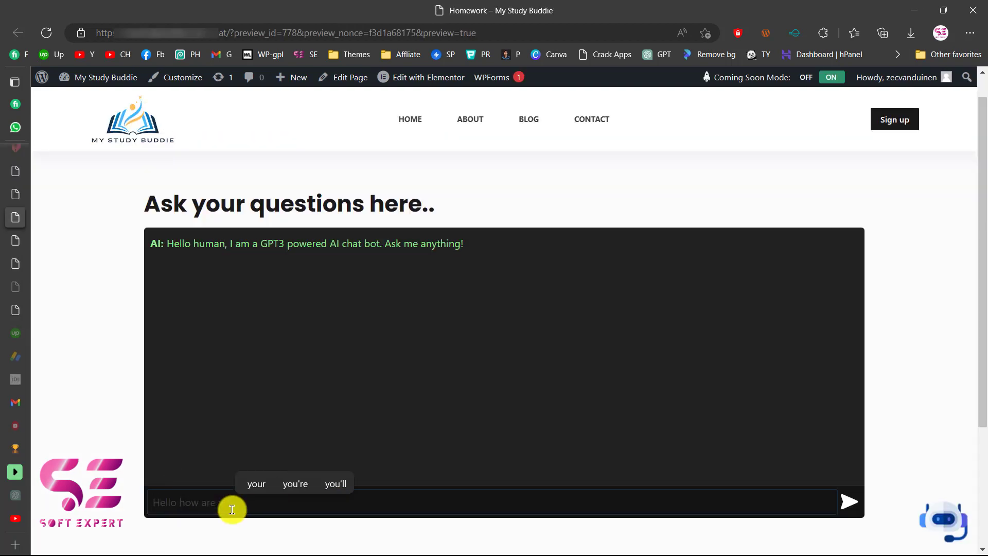
{"action": "key", "text": "Return"}
{"action": "left_click", "coordinate": [934, 516]}
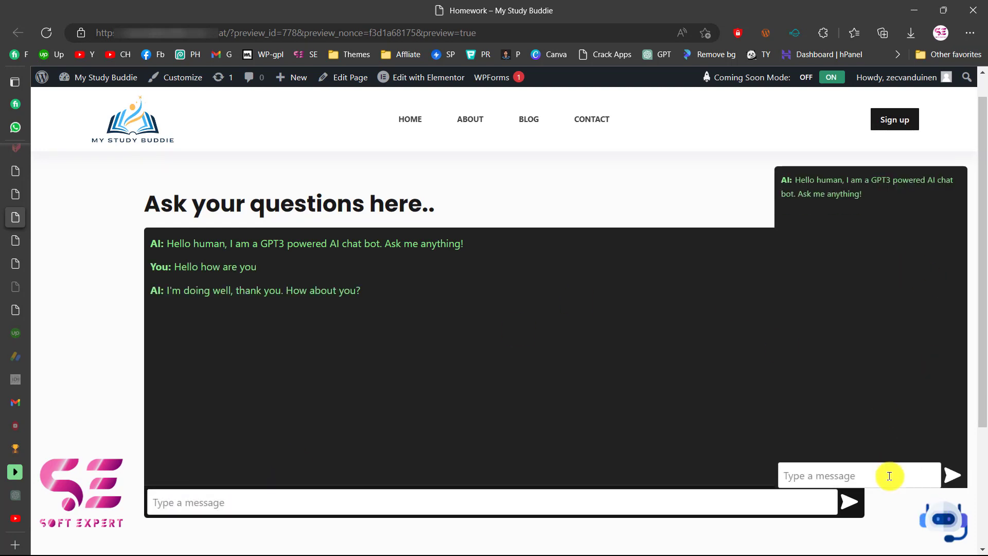
{"action": "left_click", "coordinate": [887, 474]}
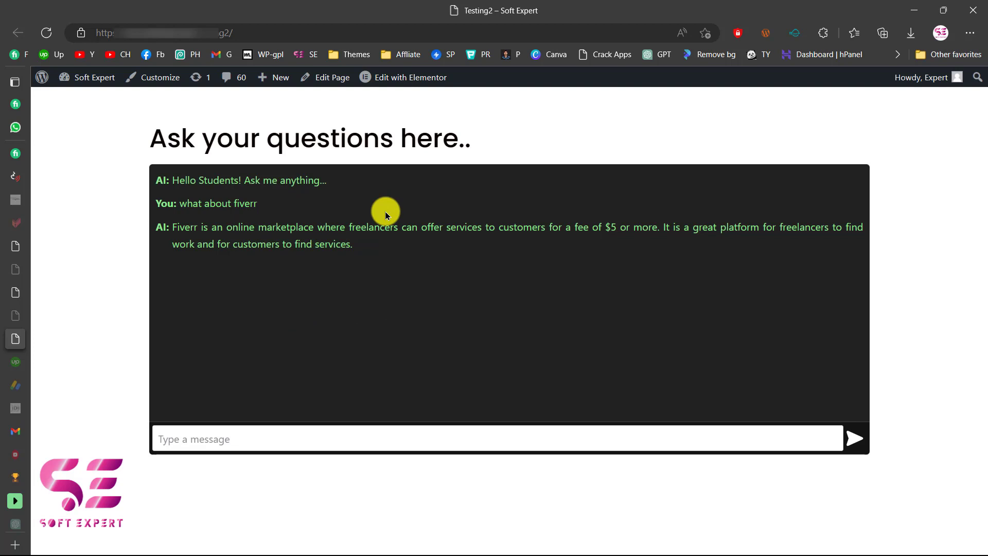
Step: Look through the sections of the My Study Buddie home page
{"action": "left_click", "coordinate": [30, 303]}
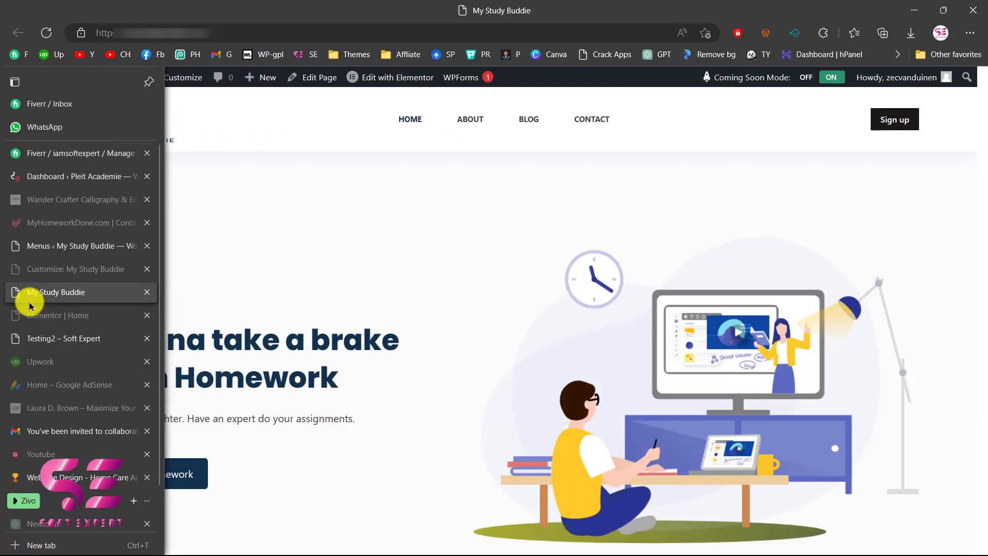
{"action": "scroll", "coordinate": [257, 267], "scroll_direction": "down", "scroll_amount": 10}
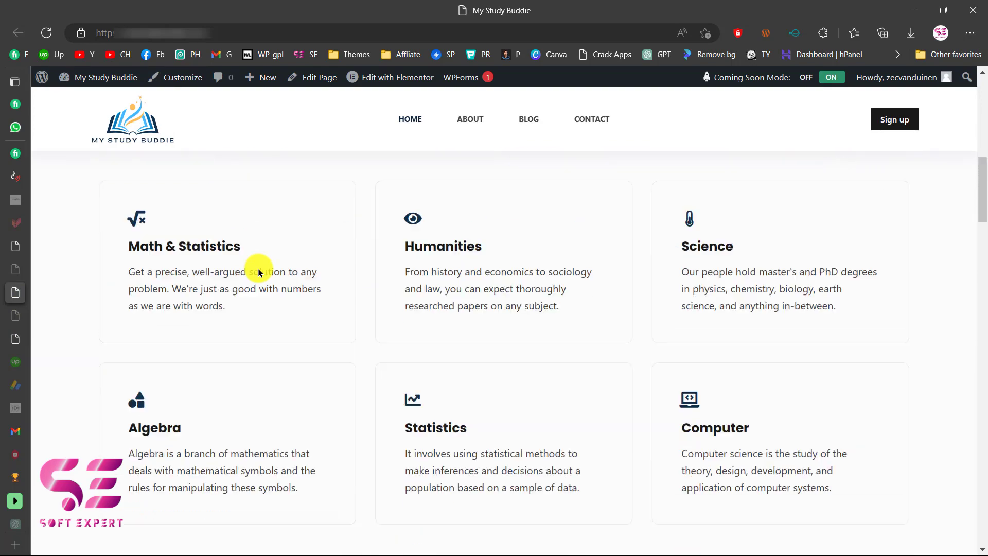
{"action": "scroll", "coordinate": [258, 269], "scroll_direction": "down", "scroll_amount": 10}
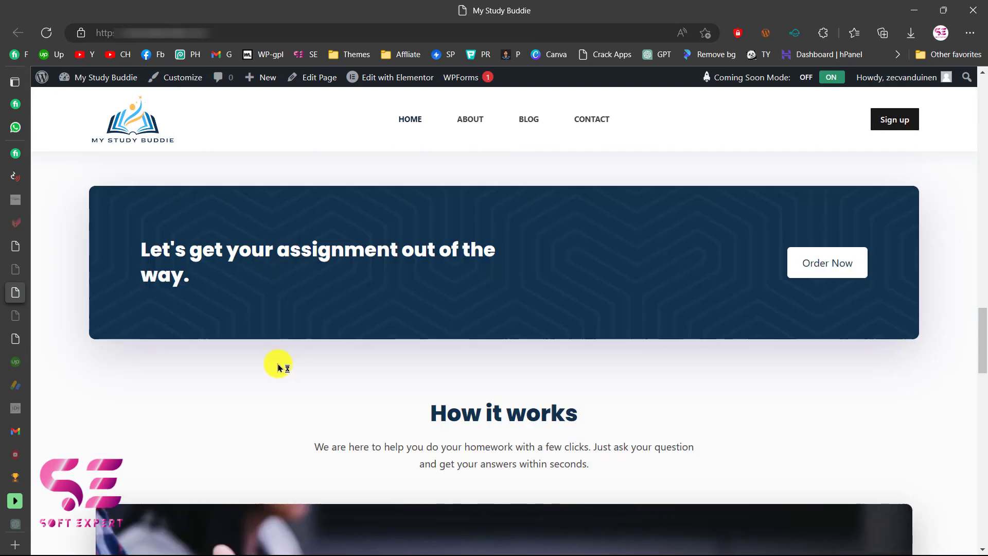
{"action": "scroll", "coordinate": [461, 357], "scroll_direction": "down", "scroll_amount": 3}
{"action": "scroll", "coordinate": [461, 357], "scroll_direction": "up", "scroll_amount": 10}
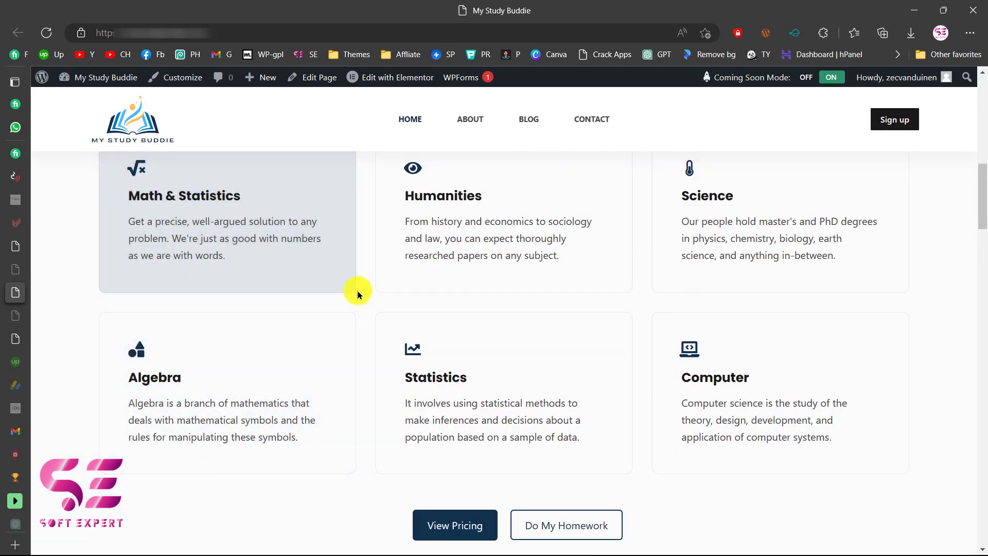
{"action": "scroll", "coordinate": [358, 294], "scroll_direction": "up", "scroll_amount": 2}
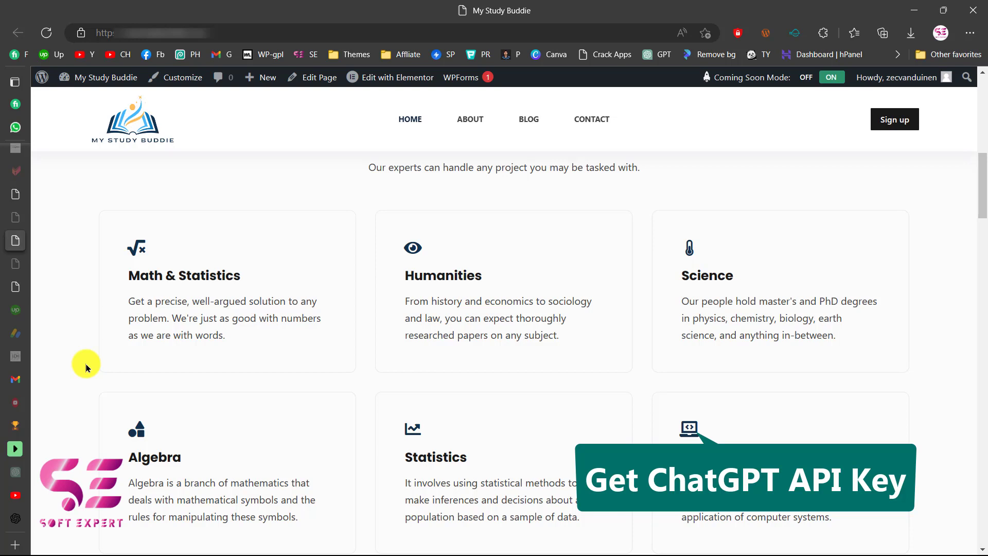
Step: Open beta.openai.com in a new browser tab
{"action": "left_click", "coordinate": [16, 545]}
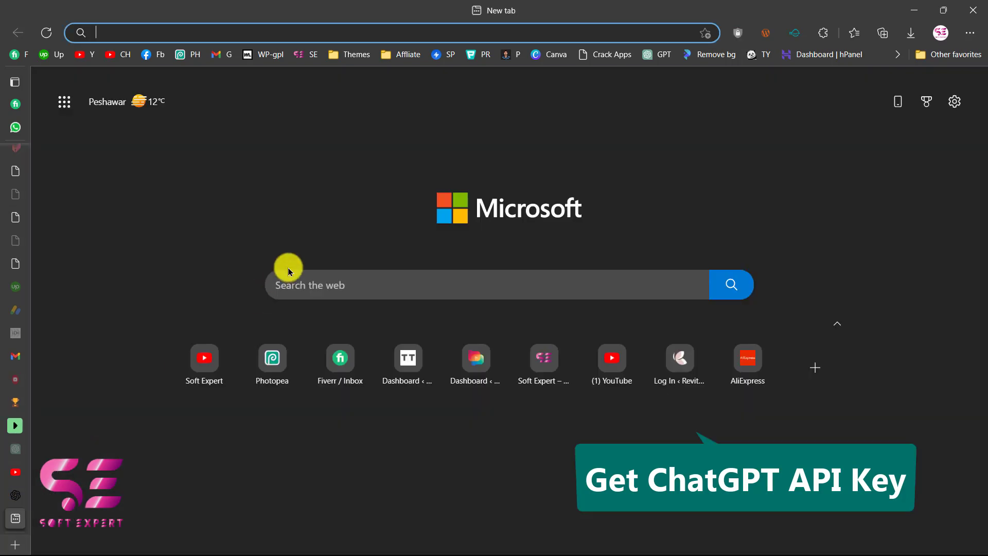
{"action": "type", "text": "beta.openai.com"}
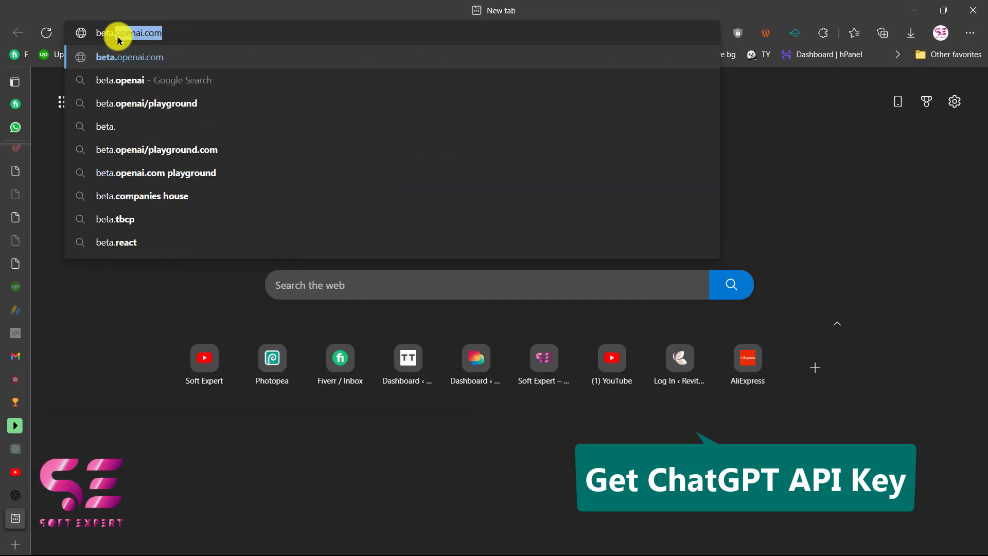
{"action": "left_click", "coordinate": [169, 32]}
{"action": "key", "text": "Return"}
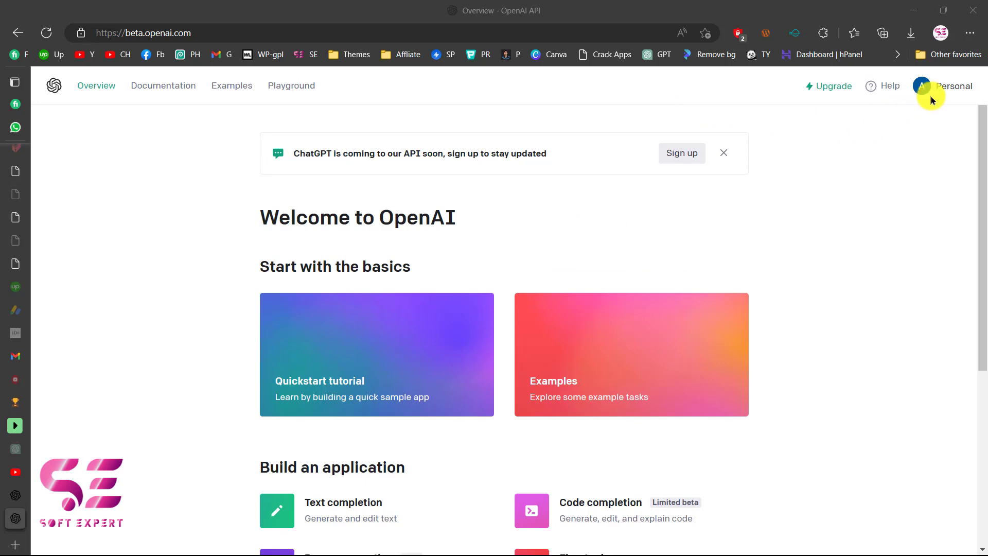
Step: Generate a new secret key on the OpenAI account's API keys page and copy it
{"action": "left_click", "coordinate": [948, 85]}
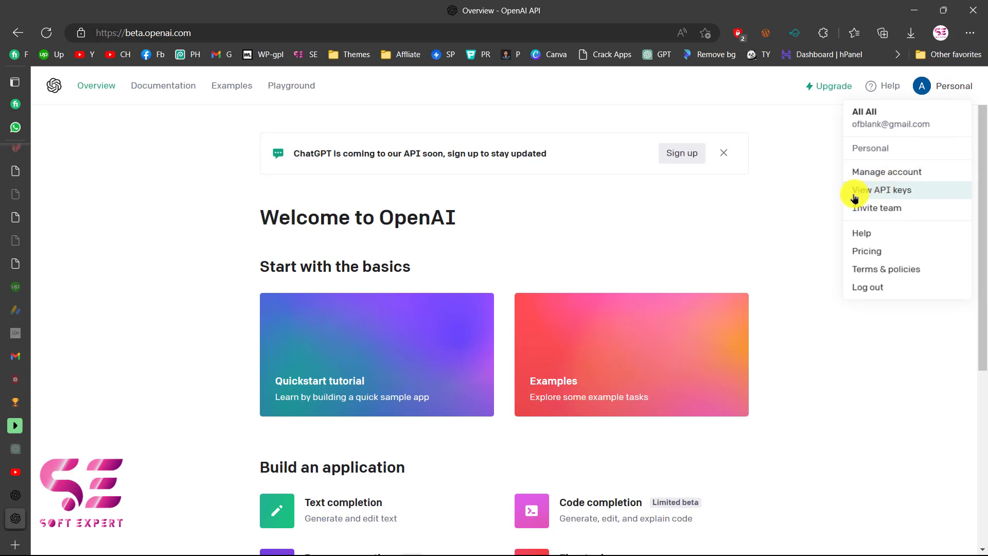
{"action": "left_click", "coordinate": [902, 193]}
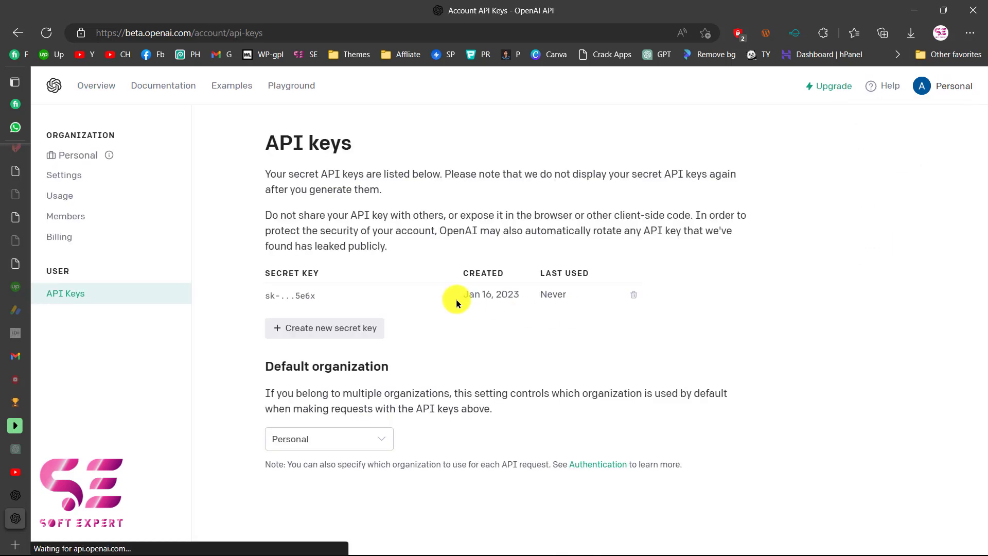
{"action": "left_click_drag", "start_coordinate": [267, 297], "coordinate": [315, 295]}
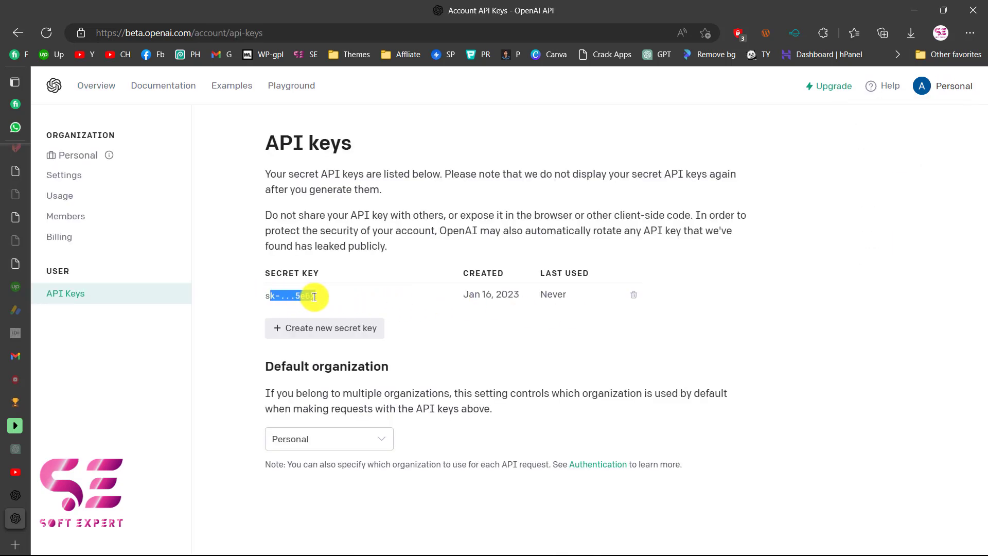
{"action": "left_click", "coordinate": [230, 298]}
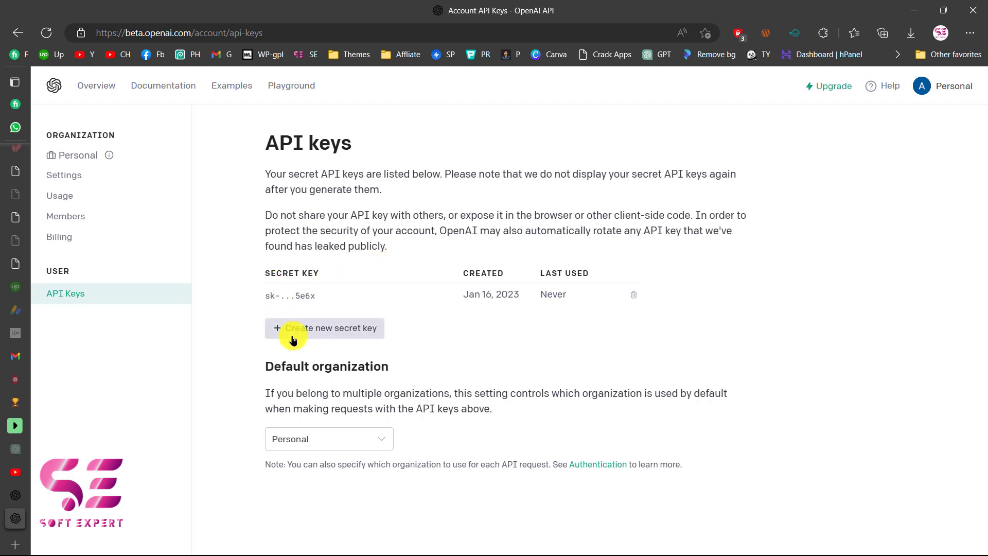
{"action": "left_click", "coordinate": [315, 327]}
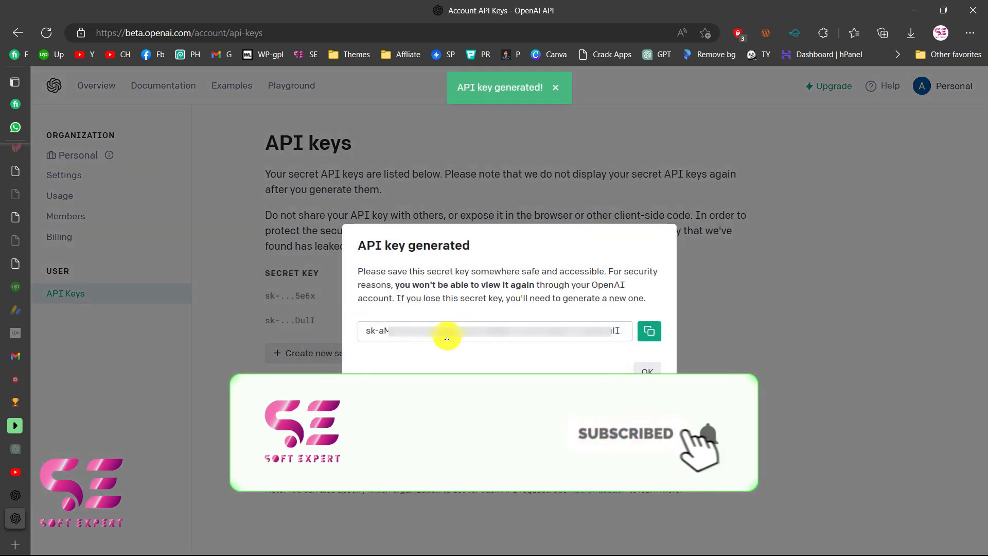
{"action": "left_click", "coordinate": [647, 337]}
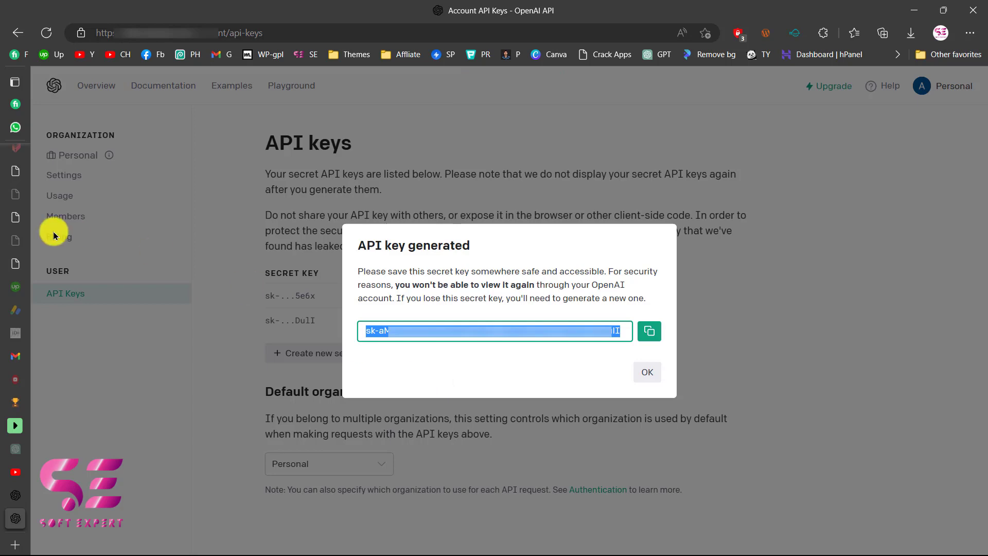
Step: Return to the My Study Buddie site's WordPress dashboard and search for new plugins with the keyword "gpt"
{"action": "left_click", "coordinate": [9, 216]}
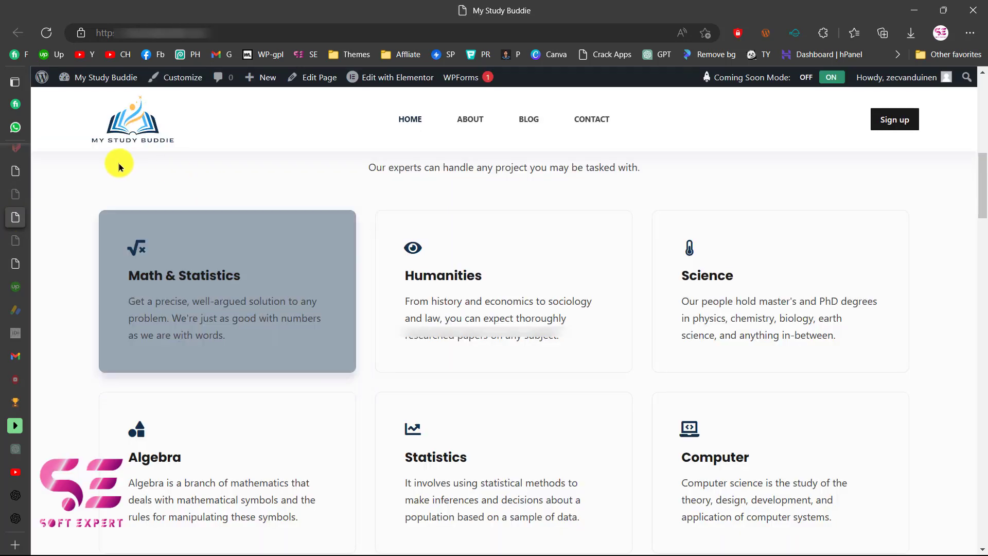
{"action": "left_click", "coordinate": [95, 79]}
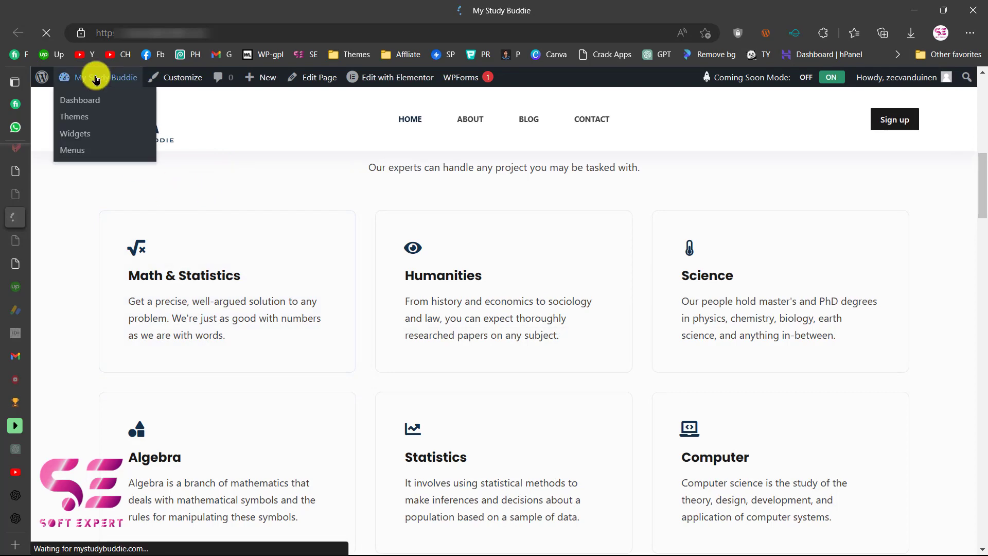
{"action": "mouse_move", "coordinate": [99, 390]}
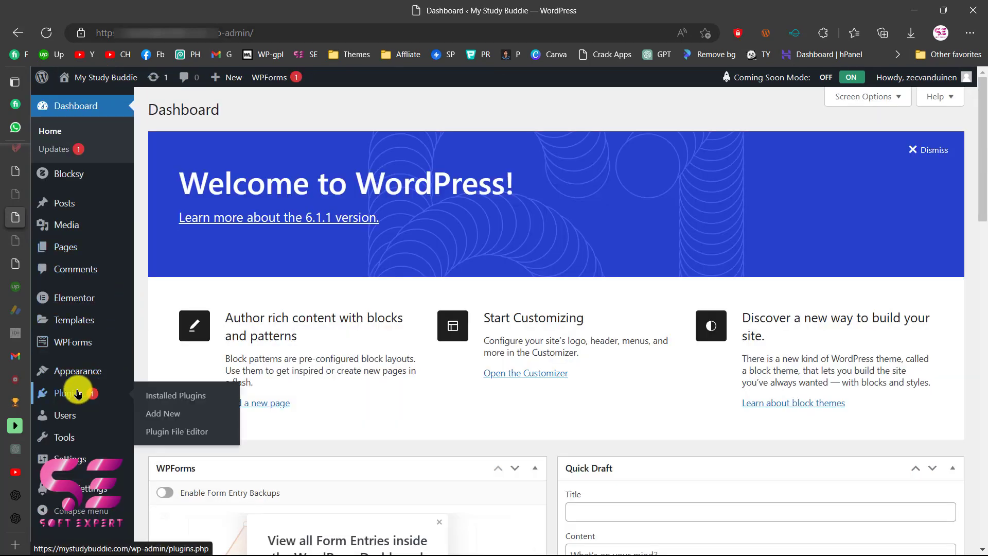
{"action": "left_click", "coordinate": [163, 413]}
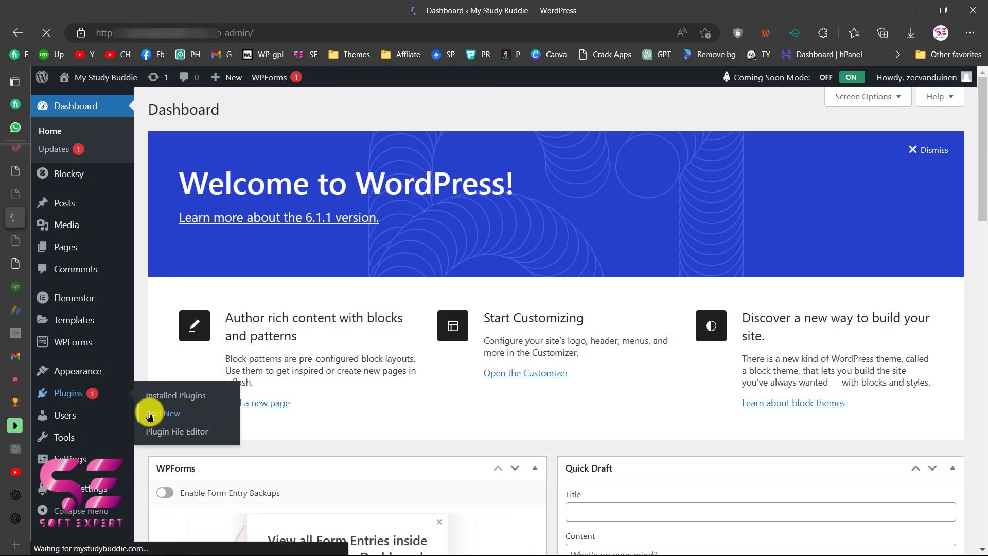
{"action": "left_click", "coordinate": [815, 148]}
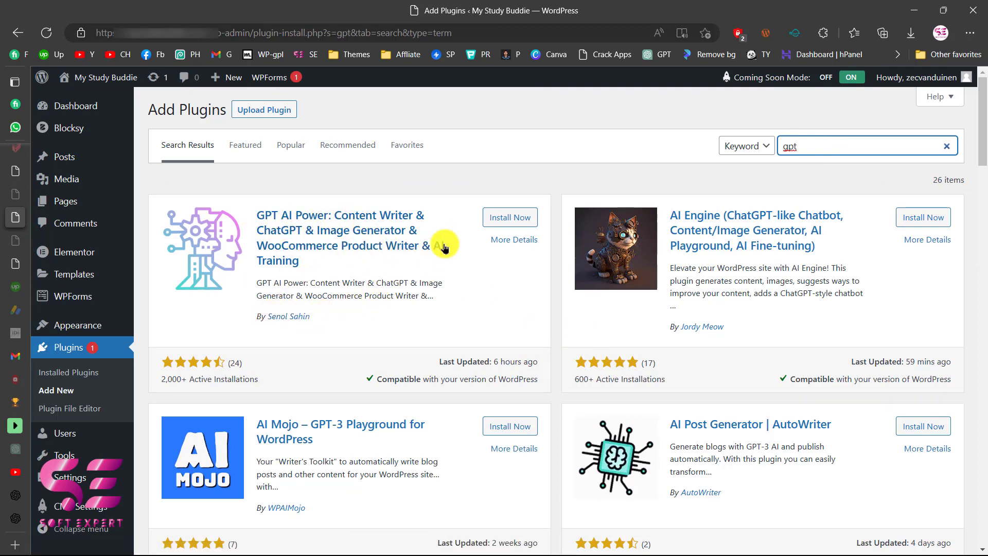
Step: Install and activate the GPT AI Power plugin and skip its update notification opt-in
{"action": "left_click", "coordinate": [500, 225]}
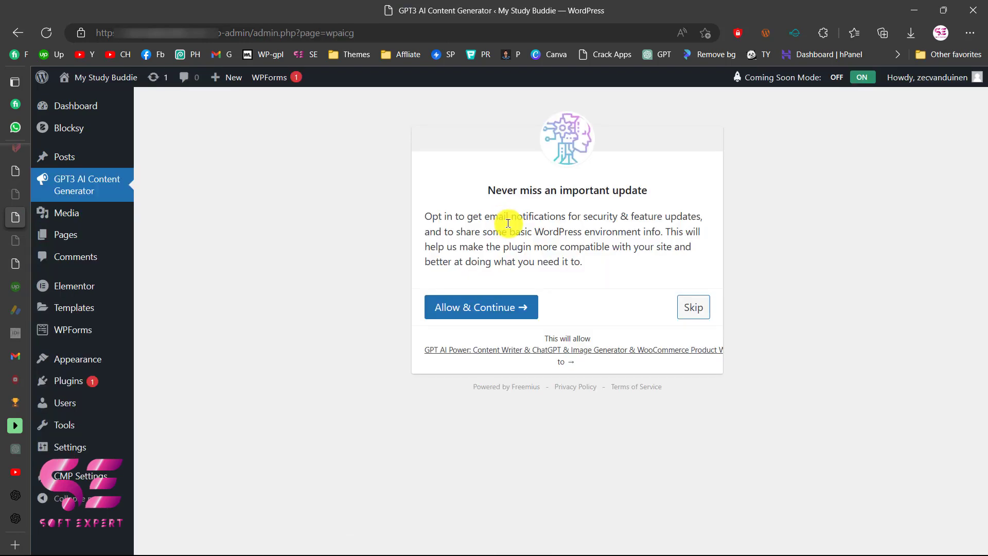
{"action": "left_click", "coordinate": [693, 307]}
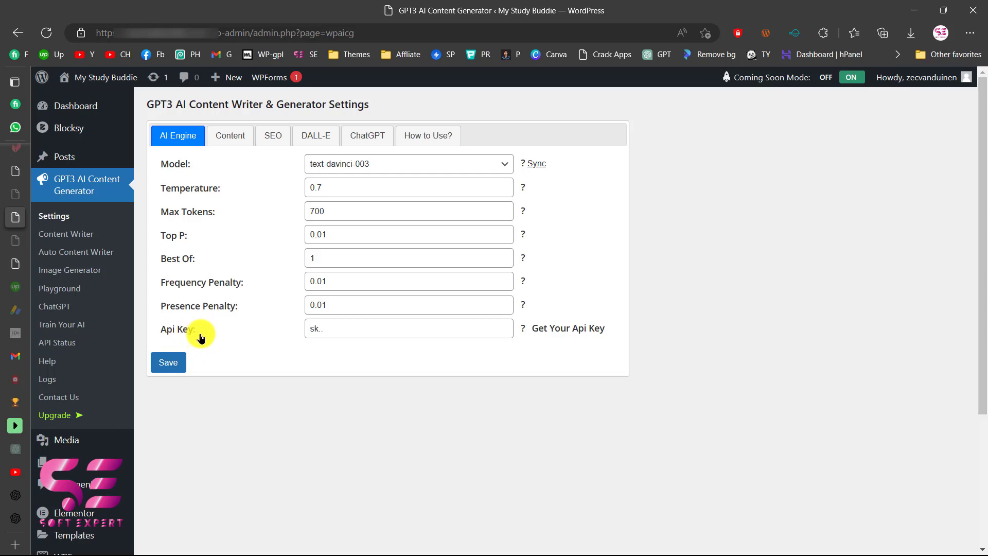
Step: Paste the copied OpenAI API key into the plugin's AI Engine settings and save them
{"action": "left_click", "coordinate": [319, 327]}
{"action": "key", "text": "ctrl+v"}
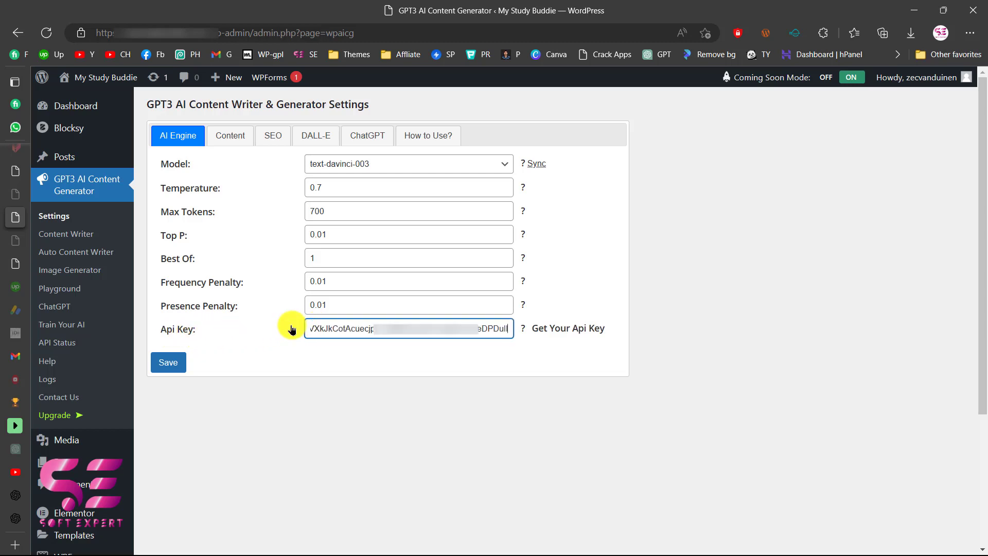
{"action": "left_click", "coordinate": [168, 365]}
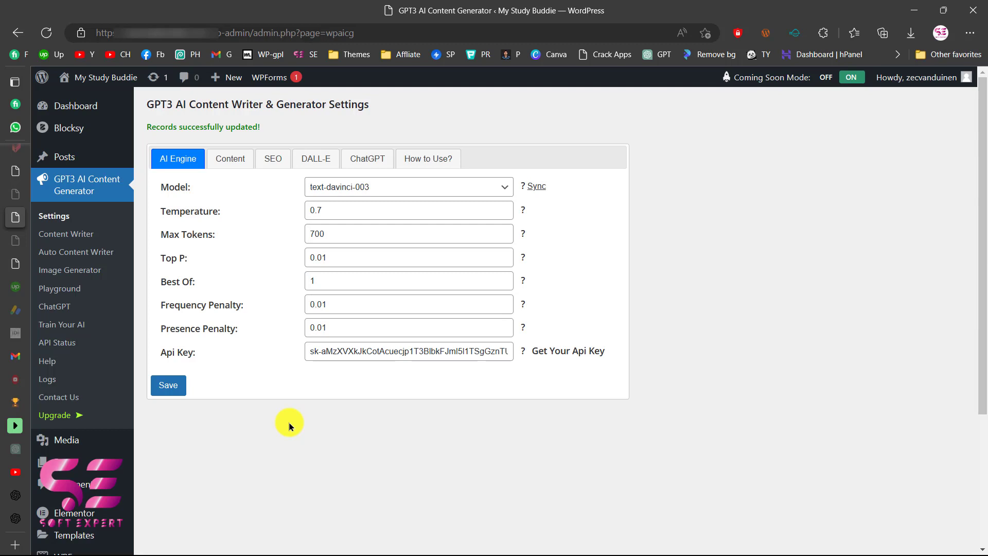
Step: Review the available AI models, the content settings for language and number of headings, and the SEO settings
{"action": "left_click", "coordinate": [371, 191]}
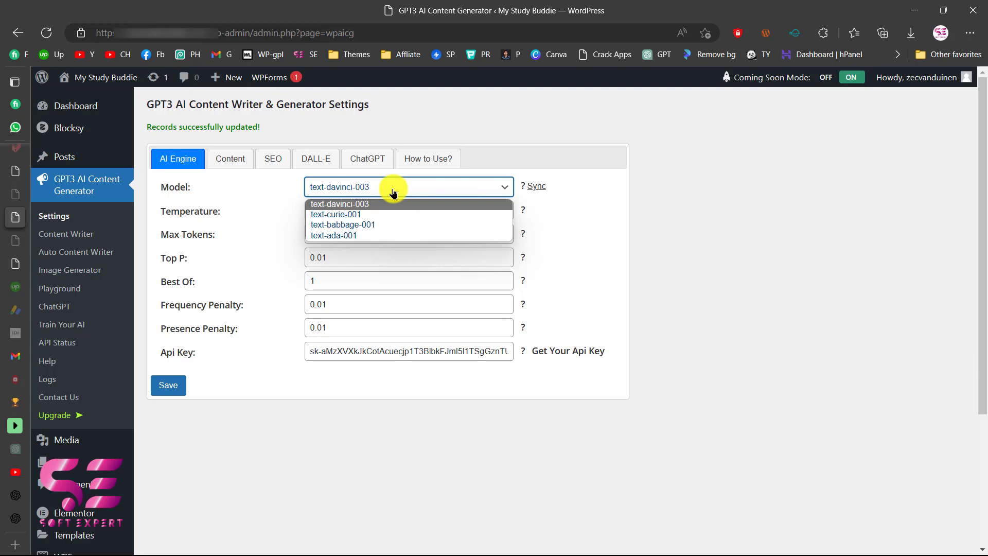
{"action": "left_click", "coordinate": [394, 190]}
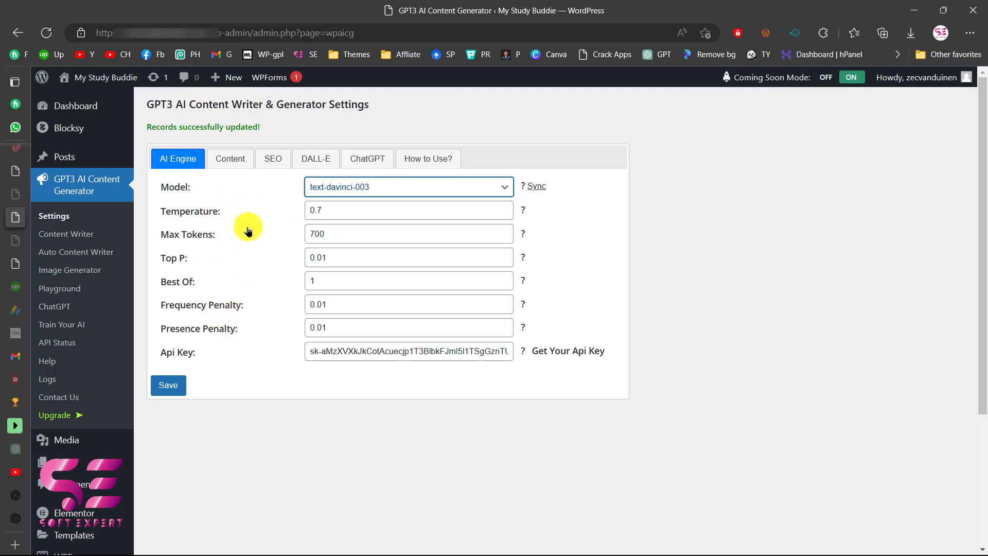
{"action": "left_click", "coordinate": [223, 163]}
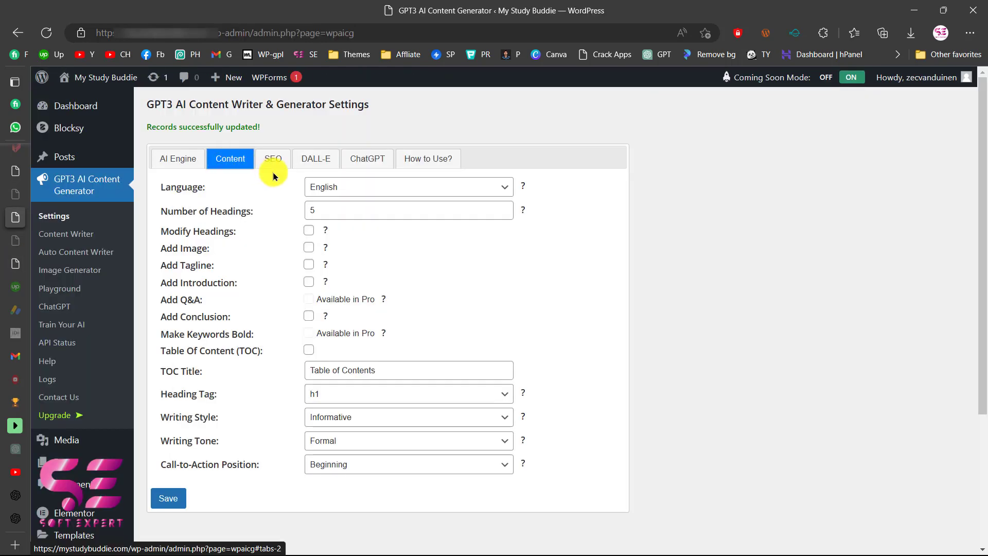
{"action": "left_click", "coordinate": [364, 187]}
{"action": "left_click", "coordinate": [364, 187]}
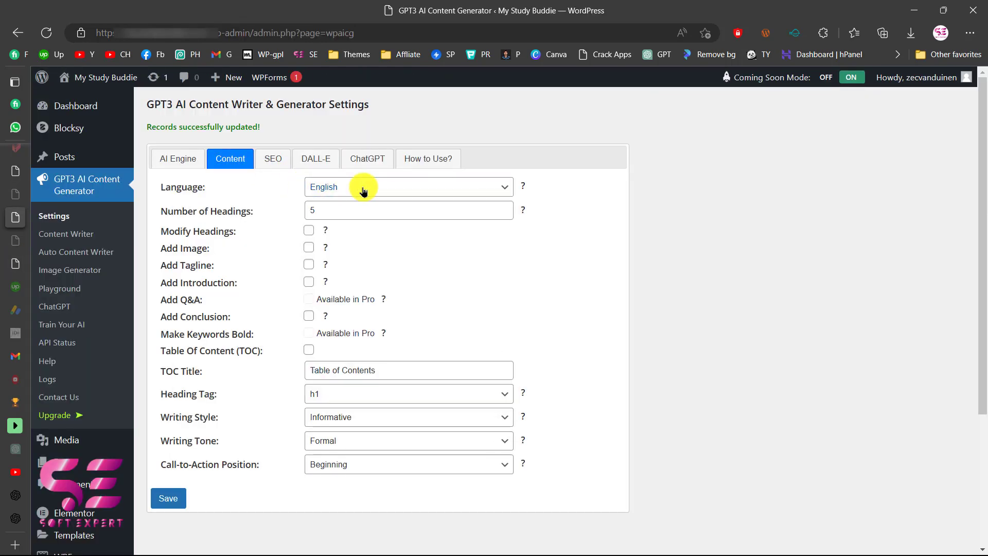
{"action": "left_click", "coordinate": [343, 215]}
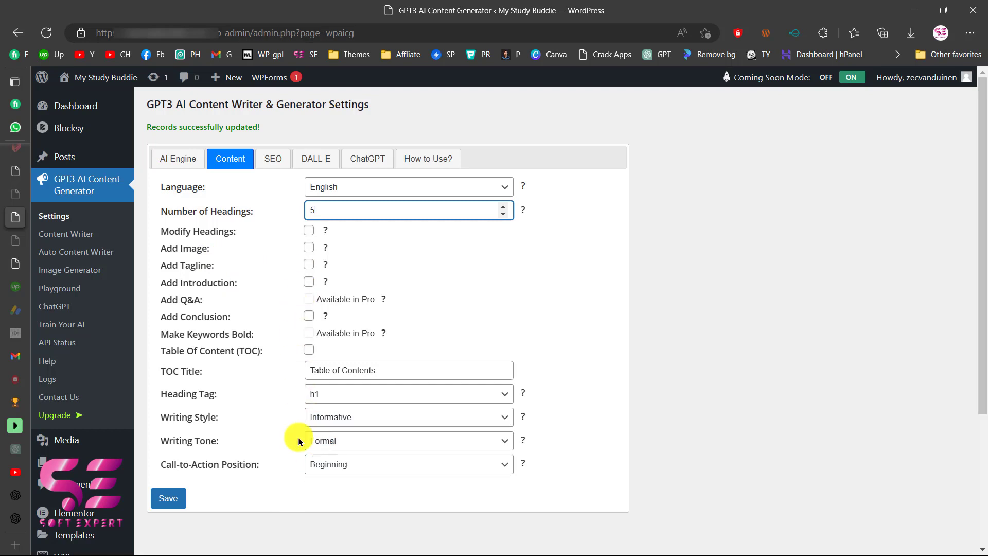
{"action": "left_click", "coordinate": [273, 160]}
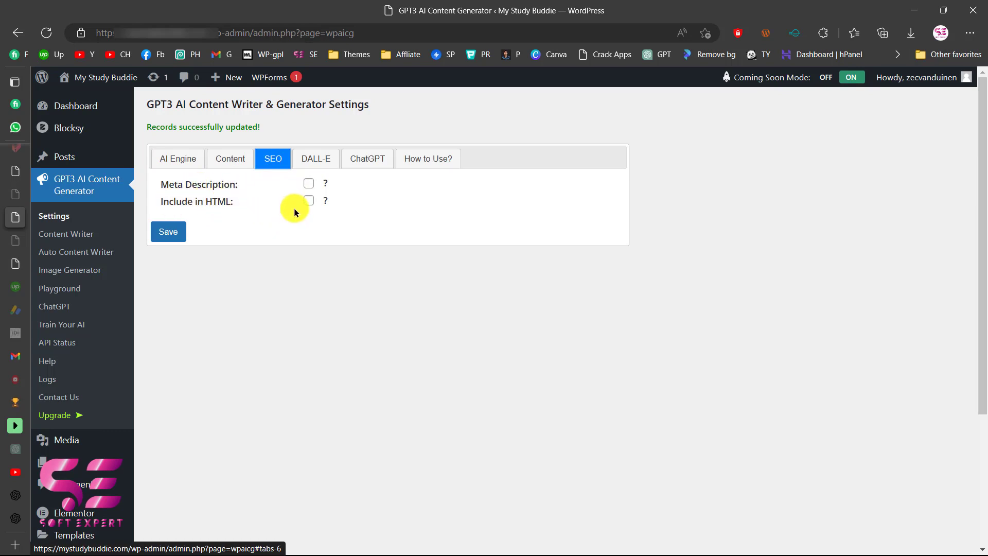
Step: Open the plugin's DALL-E and ChatGPT settings, check the model selection and look at the sample chat page on the Soft Expert site
{"action": "left_click", "coordinate": [314, 161]}
{"action": "left_click", "coordinate": [361, 165]}
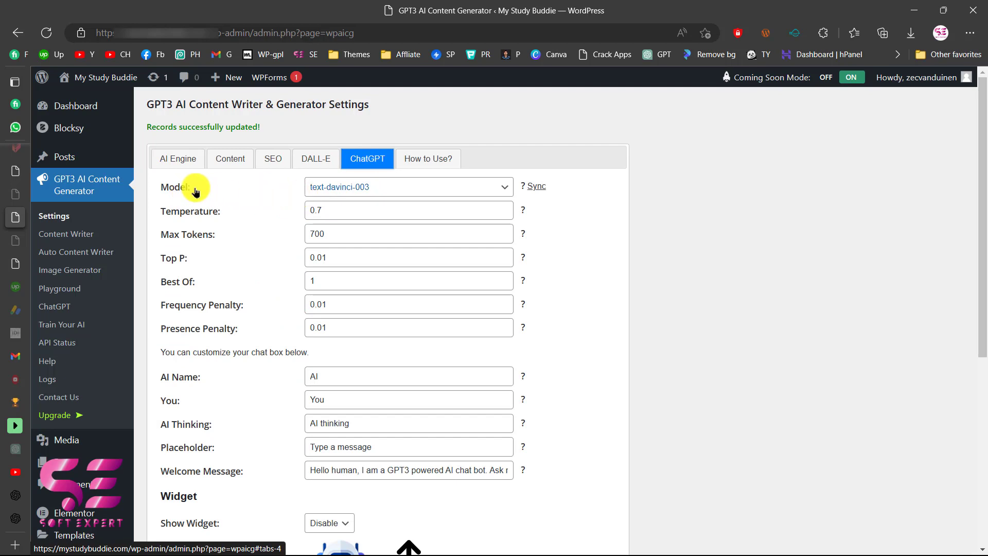
{"action": "left_click", "coordinate": [324, 191]}
{"action": "left_click", "coordinate": [325, 192]}
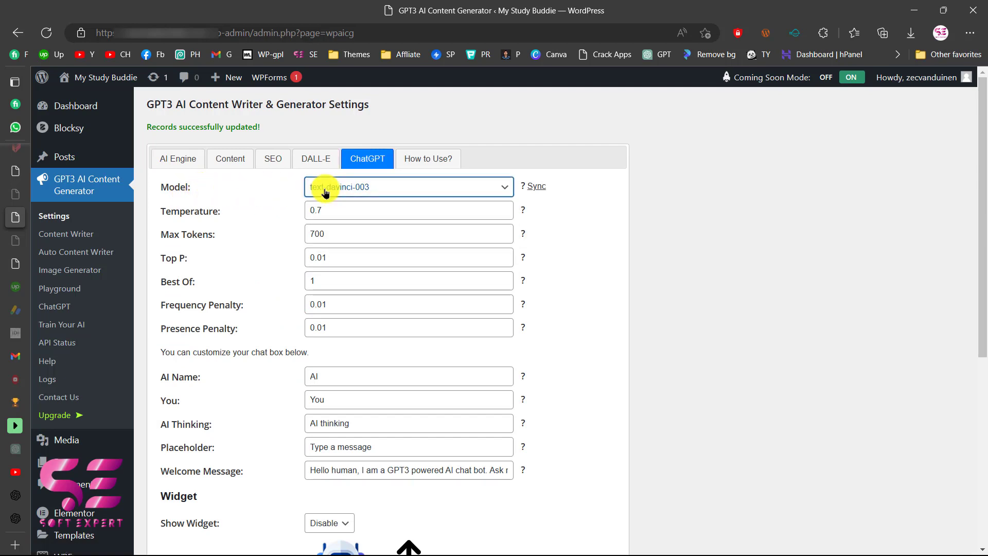
{"action": "left_click", "coordinate": [17, 263]}
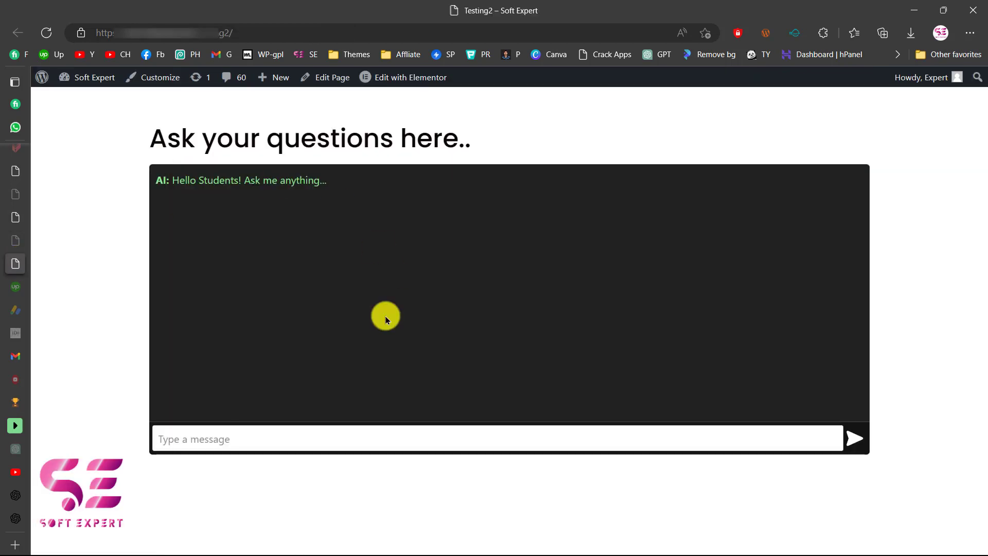
{"action": "left_click", "coordinate": [16, 217]}
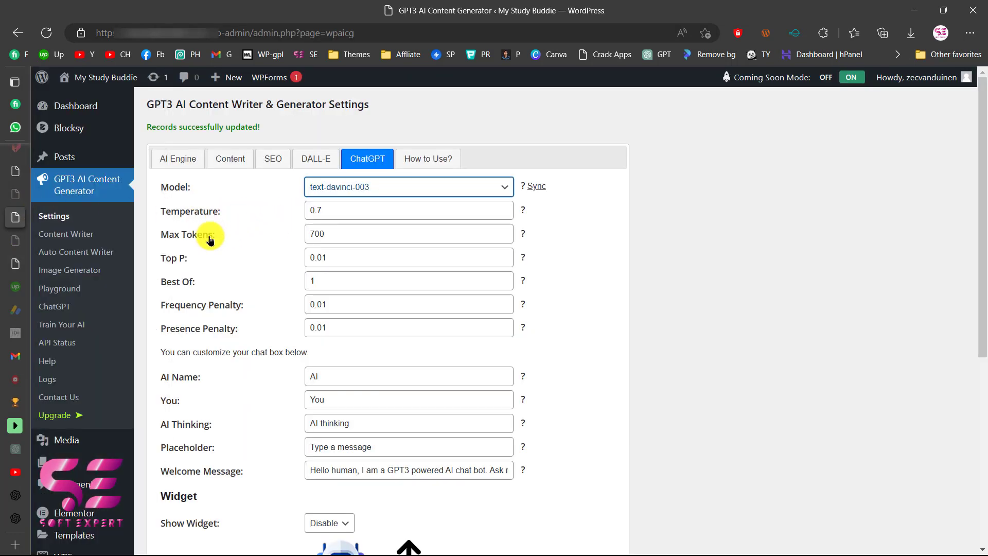
Step: Examine the chat box's placeholder and welcome message settings and compare them with the sample chat page
{"action": "scroll", "coordinate": [363, 379], "scroll_direction": "down", "scroll_amount": 3}
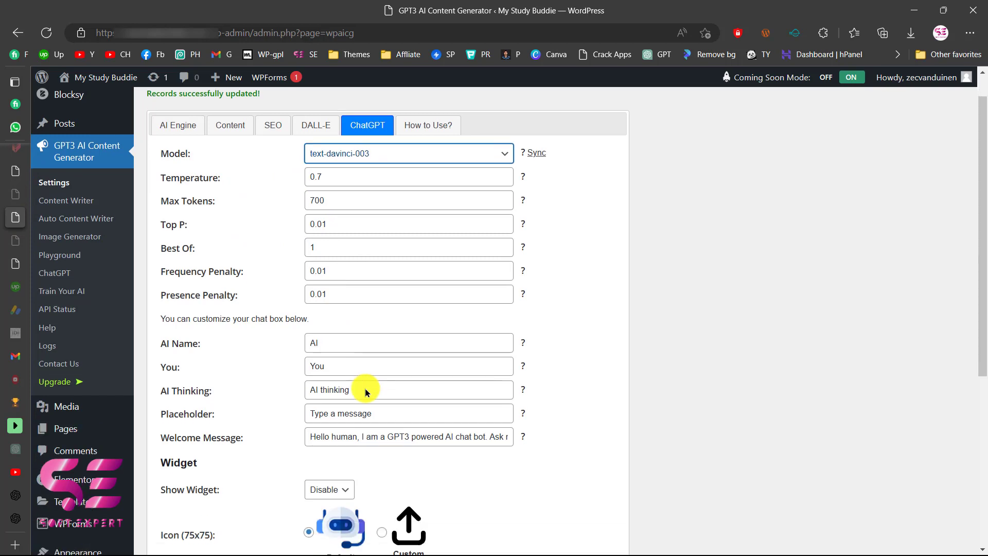
{"action": "scroll", "coordinate": [367, 392], "scroll_direction": "down", "scroll_amount": 1}
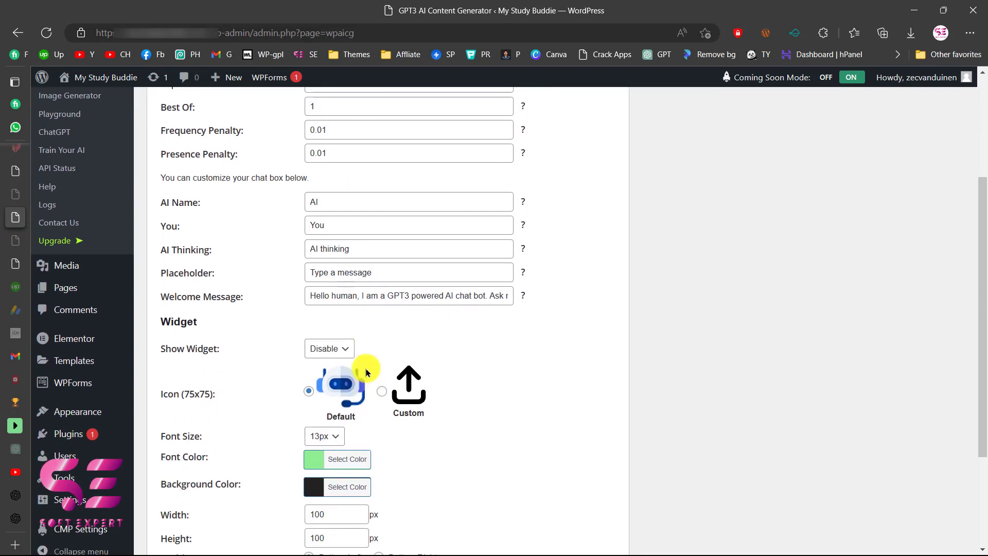
{"action": "left_click_drag", "start_coordinate": [311, 277], "coordinate": [386, 273]}
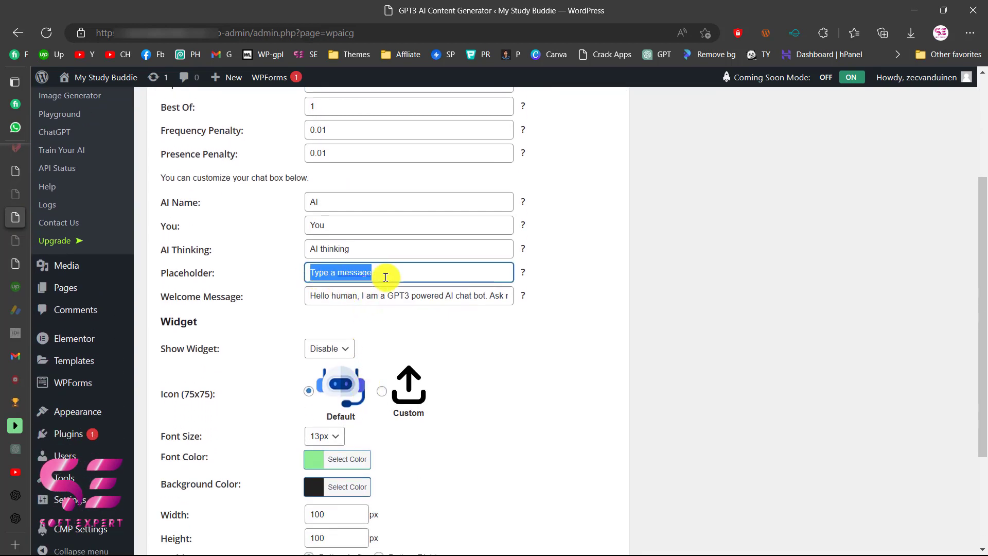
{"action": "left_click", "coordinate": [319, 294]}
{"action": "left_click_drag", "start_coordinate": [320, 294], "coordinate": [465, 296]}
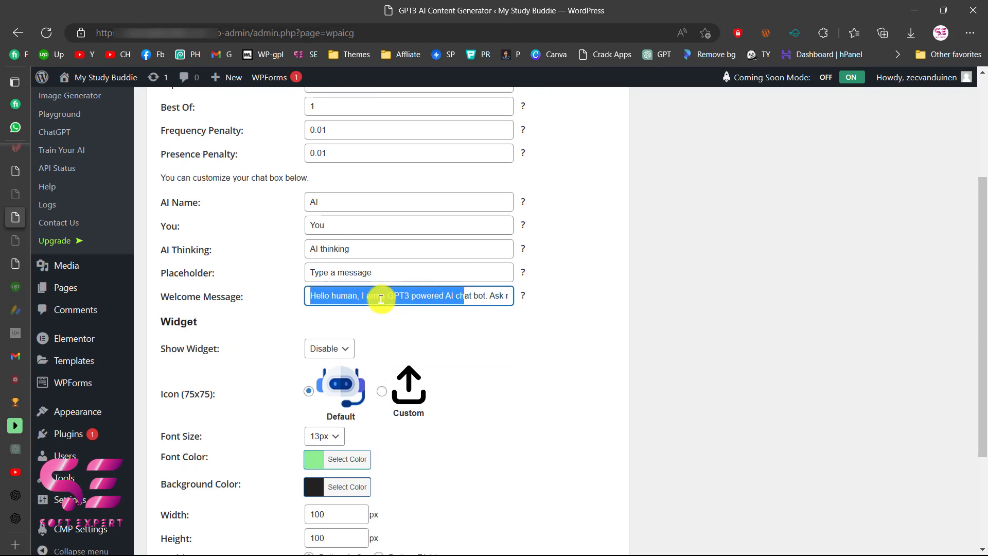
{"action": "left_click", "coordinate": [474, 333]}
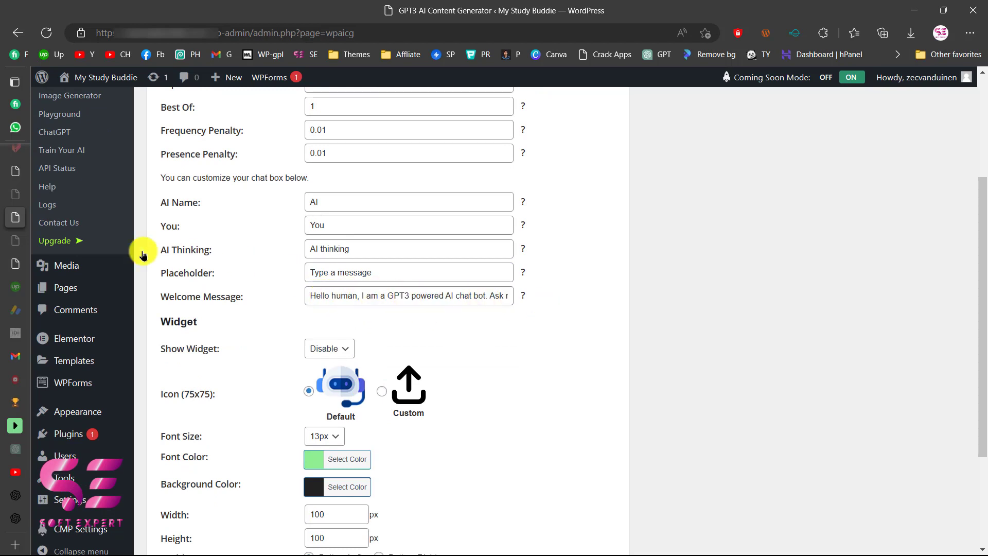
{"action": "left_click", "coordinate": [15, 263]}
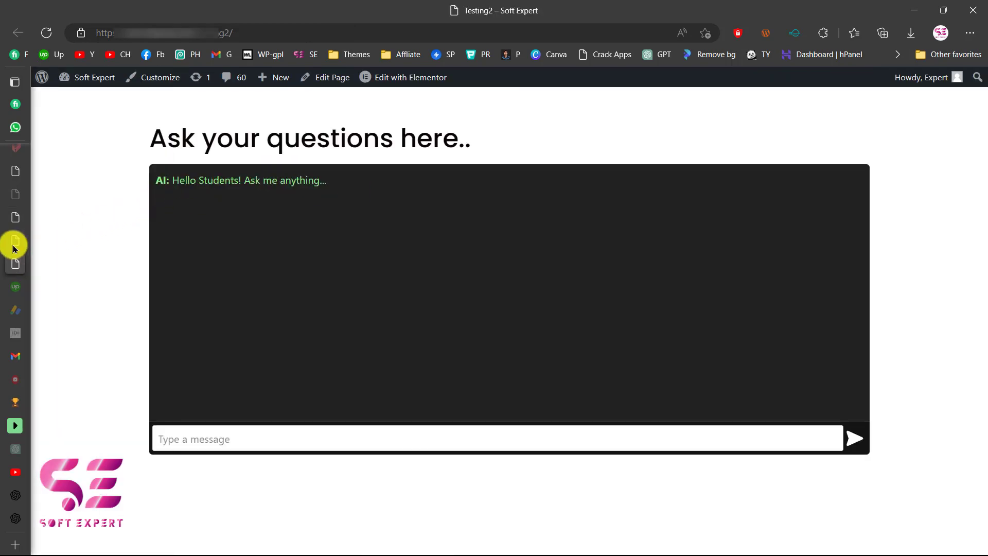
{"action": "left_click", "coordinate": [13, 218]}
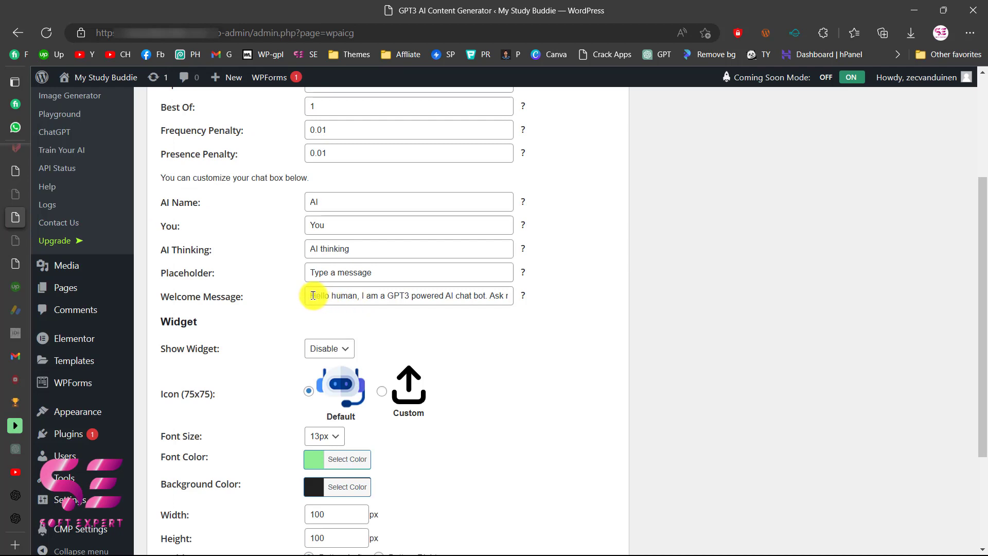
Step: Change the chatbot's welcome message to "Hello Students.. Ask me anything!"
{"action": "left_click_drag", "start_coordinate": [332, 295], "coordinate": [488, 296]}
{"action": "key", "text": "BackSpace"}
{"action": "type", "text": "Students"}
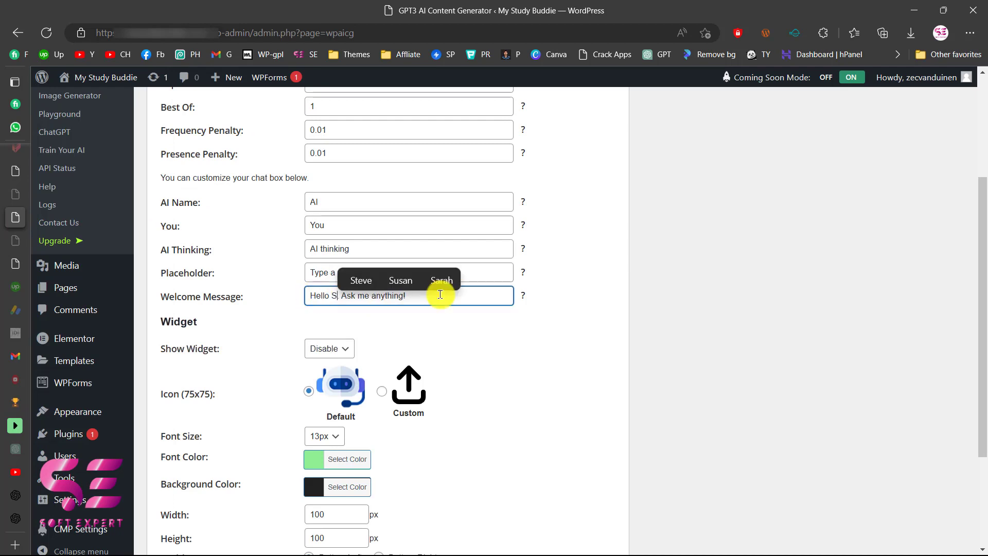
{"action": "type", "text": "."}
{"action": "left_click", "coordinate": [345, 326]}
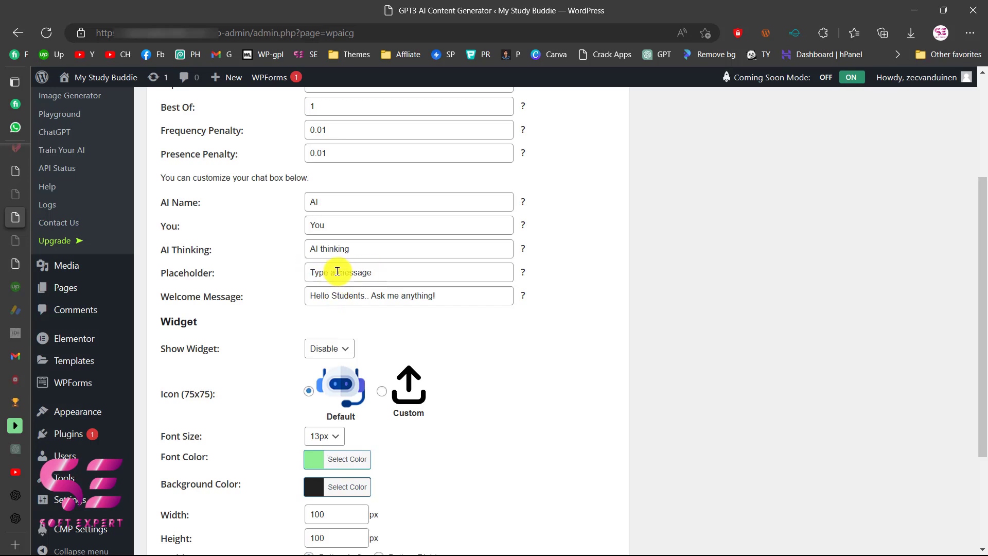
Step: Check the message box on the sample chat page and set the chatbot's placeholder to "Type your question here.."
{"action": "left_click", "coordinate": [15, 265]}
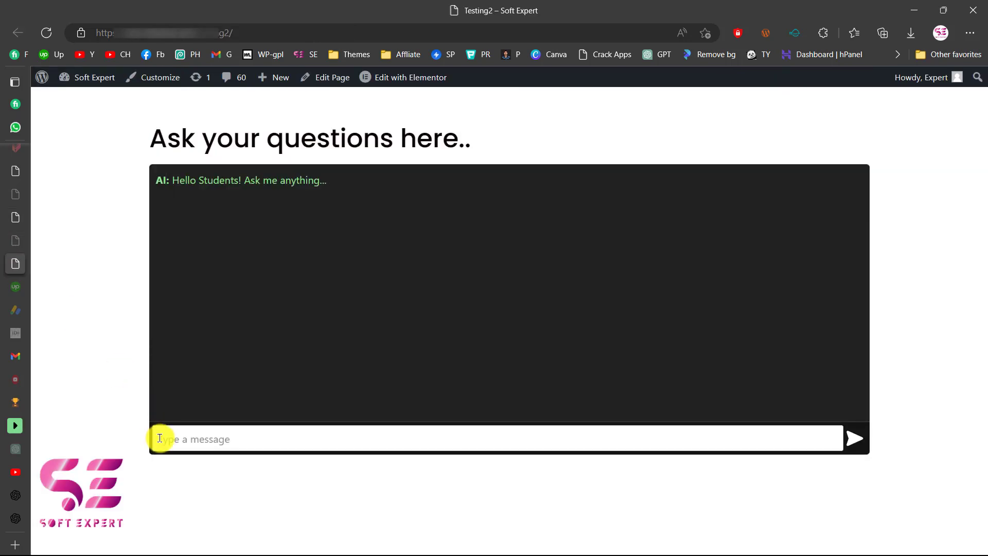
{"action": "mouse_move", "coordinate": [18, 231]}
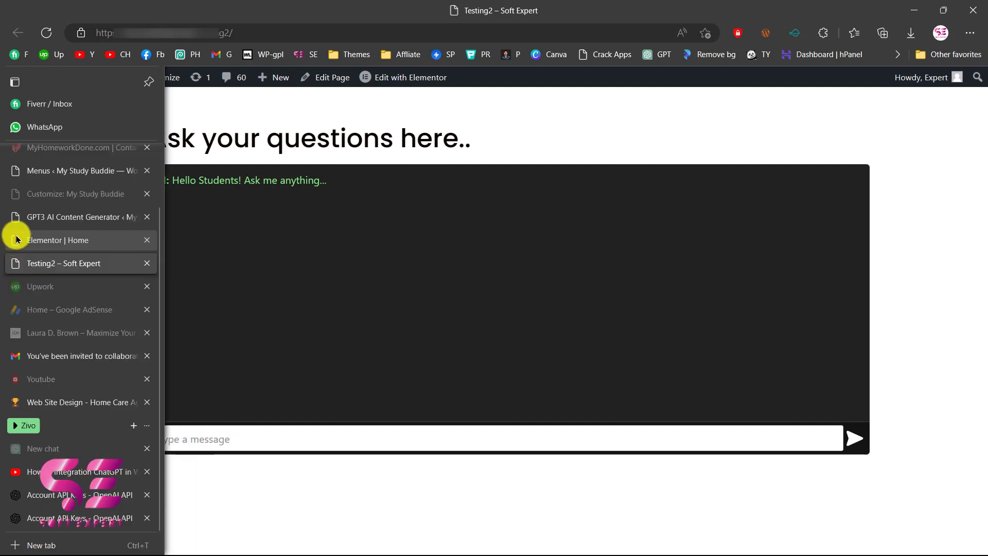
{"action": "left_click", "coordinate": [76, 218]}
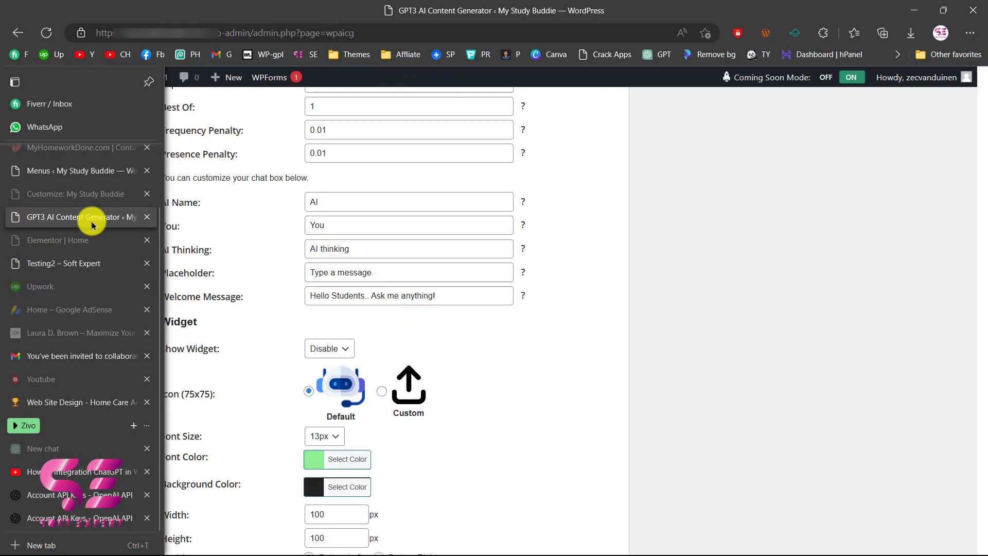
{"action": "key", "text": "ctrl+BackSpace"}
{"action": "key", "text": "ctrl+BackSpace"}
{"action": "type", "text": "your quest"}
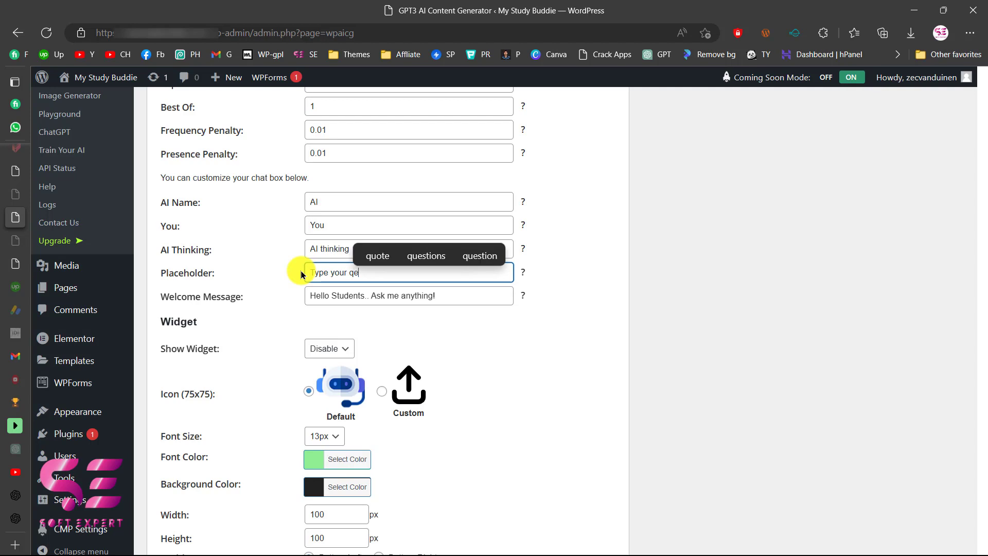
{"action": "type", "text": "ion "}
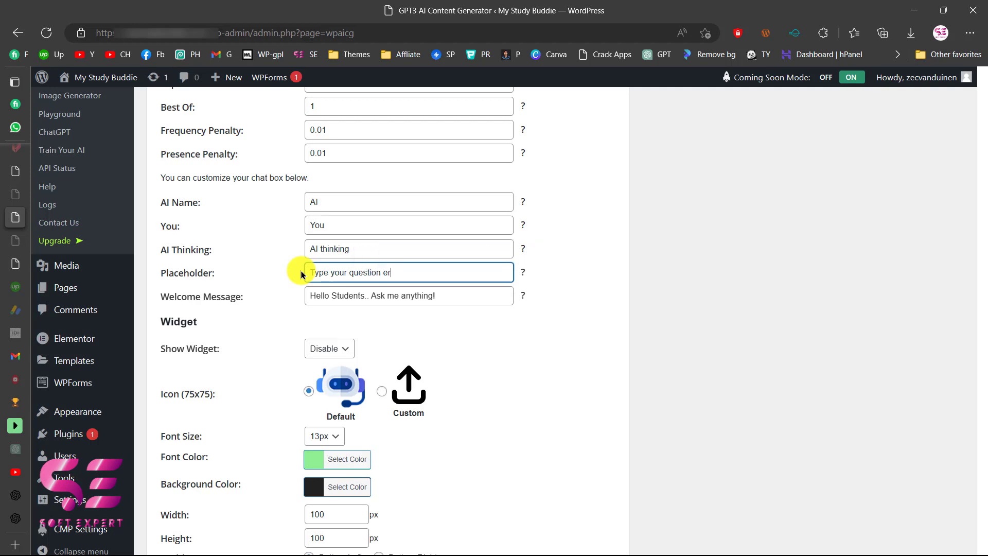
{"action": "type", "text": "here.."}
Step: Review the chatbot's widget settings and copy the [wpaicg_chatgpt] shortcode from the note beneath them
{"action": "scroll", "coordinate": [387, 334], "scroll_direction": "down", "scroll_amount": 3}
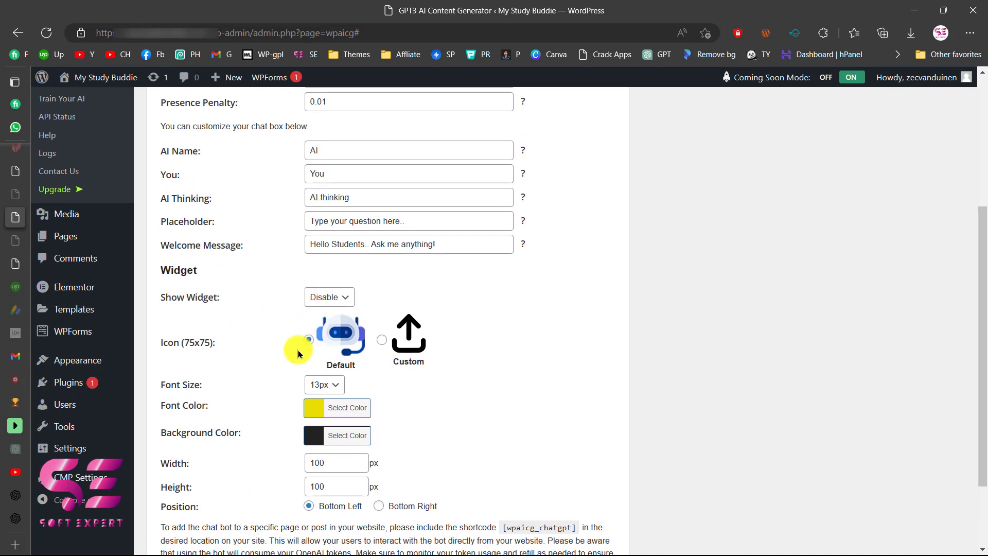
{"action": "scroll", "coordinate": [359, 368], "scroll_direction": "down", "scroll_amount": 2}
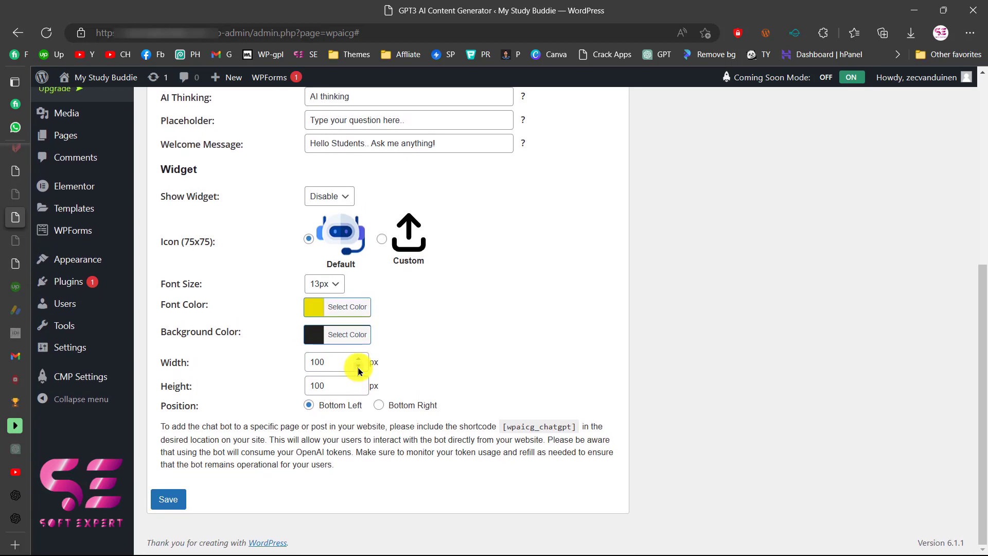
{"action": "scroll", "coordinate": [359, 371], "scroll_direction": "up", "scroll_amount": 2}
{"action": "scroll", "coordinate": [359, 371], "scroll_direction": "up", "scroll_amount": 2}
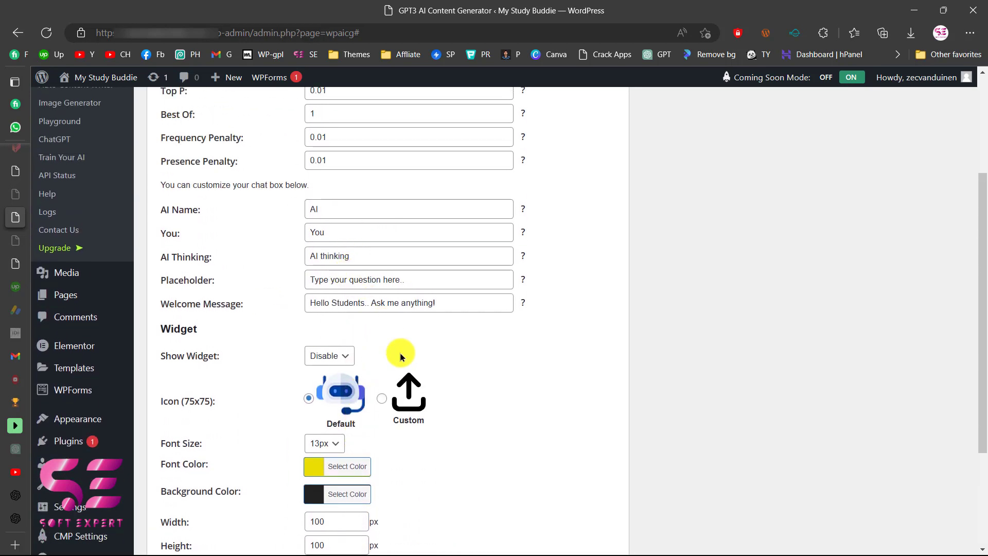
{"action": "scroll", "coordinate": [486, 385], "scroll_direction": "up", "scroll_amount": 1}
{"action": "scroll", "coordinate": [486, 385], "scroll_direction": "down", "scroll_amount": 4}
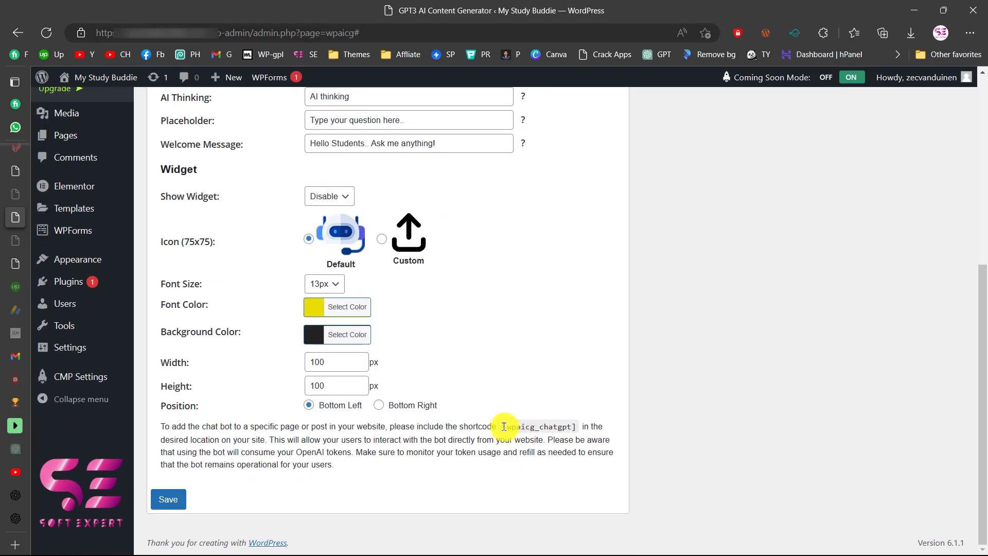
{"action": "left_click_drag", "start_coordinate": [504, 427], "coordinate": [580, 429]}
{"action": "left_click", "coordinate": [575, 429]}
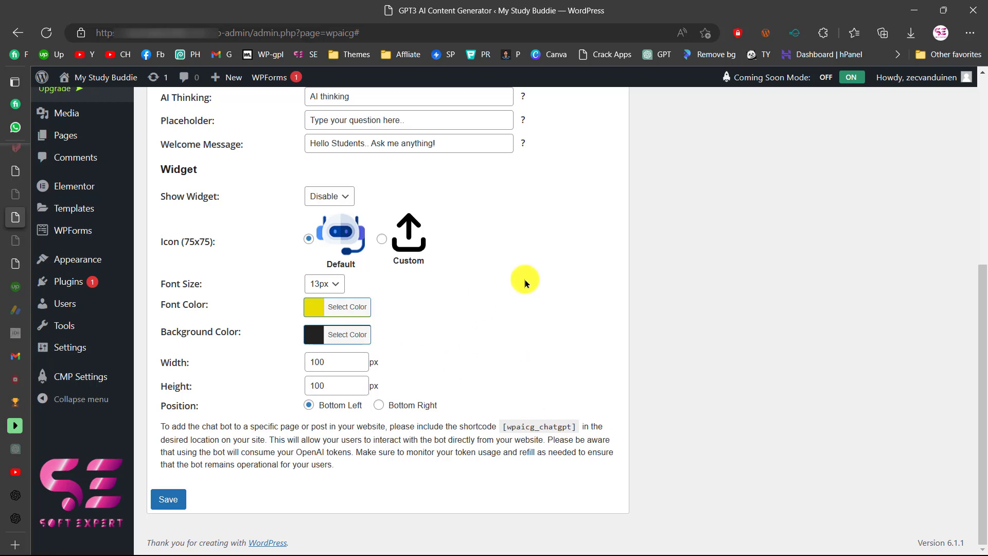
Step: Create a new WordPress page titled "Chat"
{"action": "scroll", "coordinate": [524, 277], "scroll_direction": "up", "scroll_amount": 6}
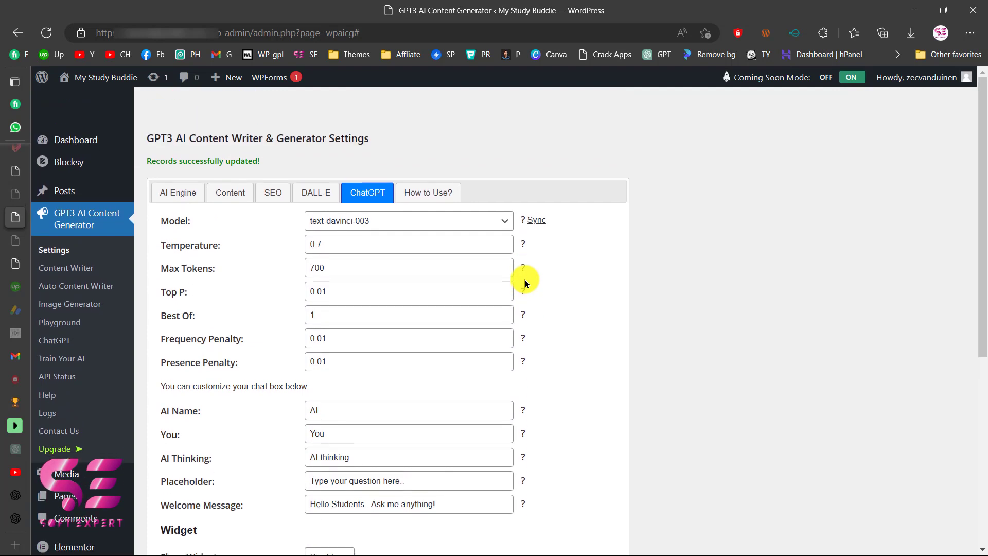
{"action": "left_click", "coordinate": [77, 462]}
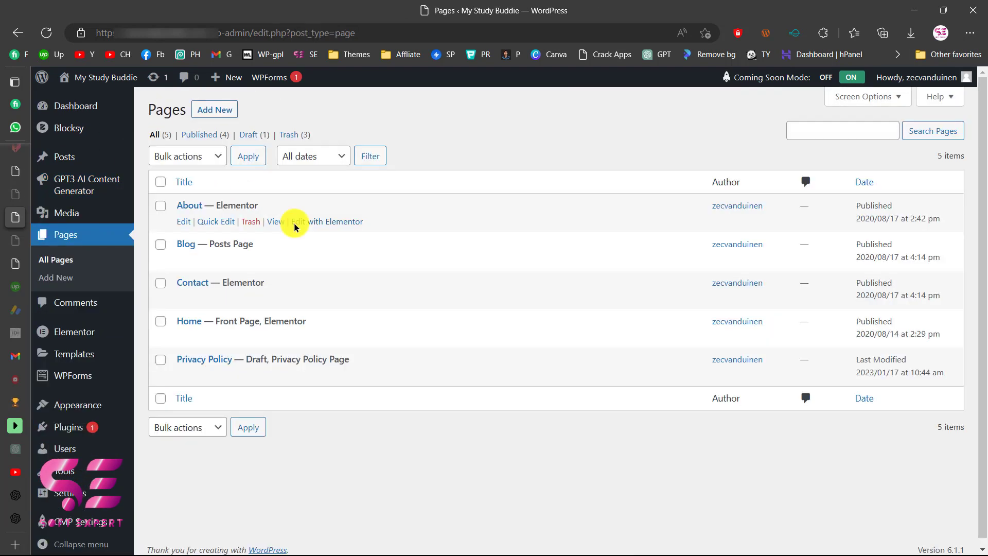
{"action": "left_click", "coordinate": [224, 112]}
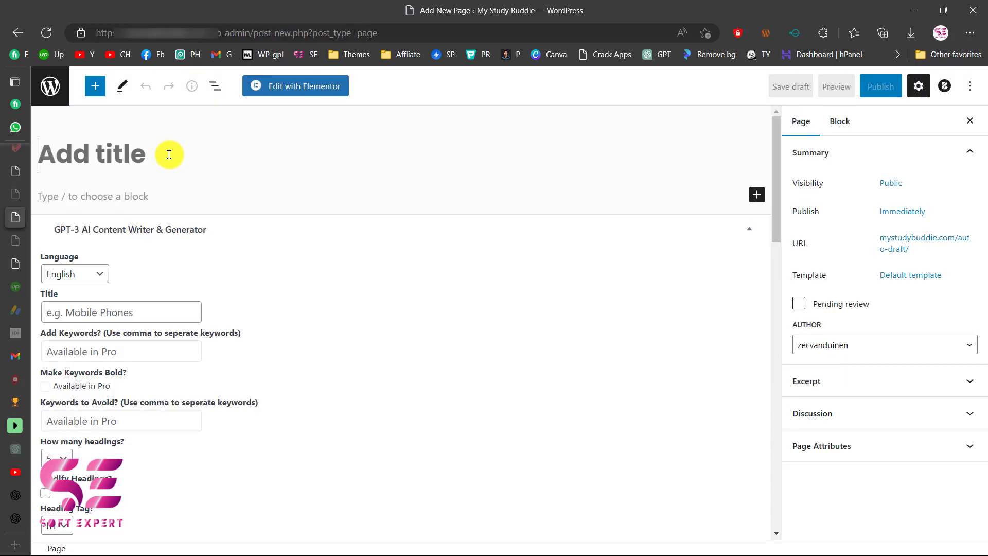
{"action": "type", "text": "Chap"}
{"action": "key", "text": "BackSpace"}
{"action": "type", "text": "t"}
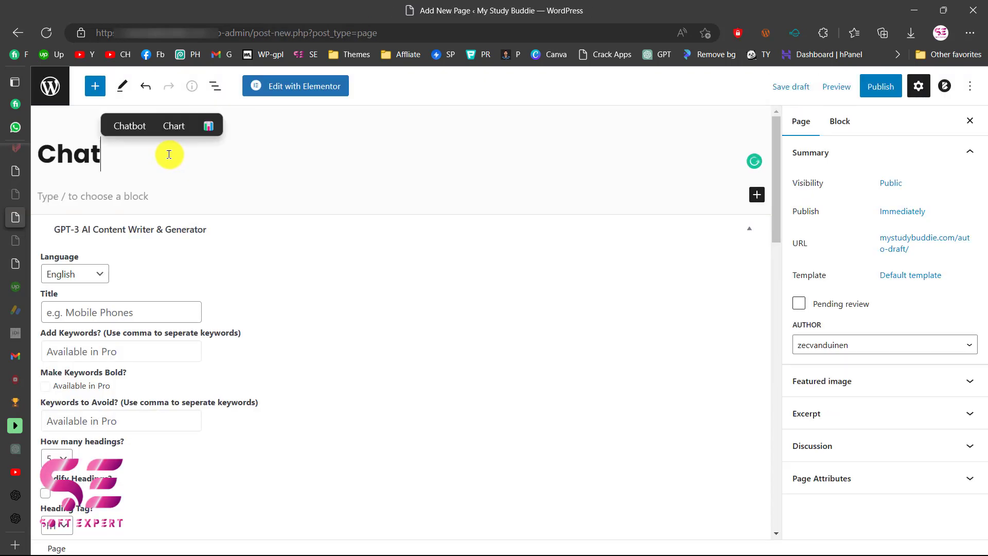
Step: Try a Shortcode block containing [wpaicg_chatgpt] through a slash command below the page title, and remove the block again
{"action": "left_click", "coordinate": [117, 198]}
{"action": "type", "text": "/sh"}
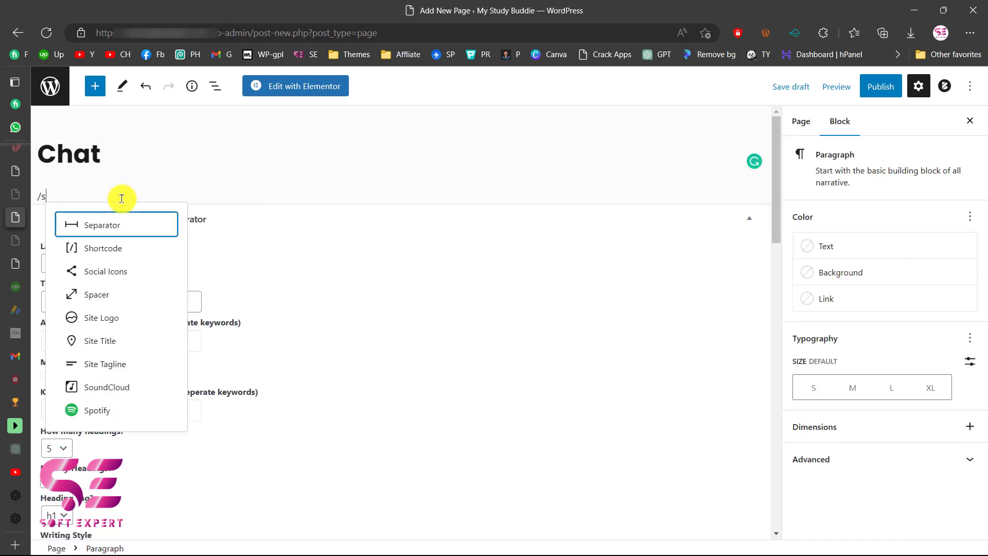
{"action": "left_click", "coordinate": [86, 236]}
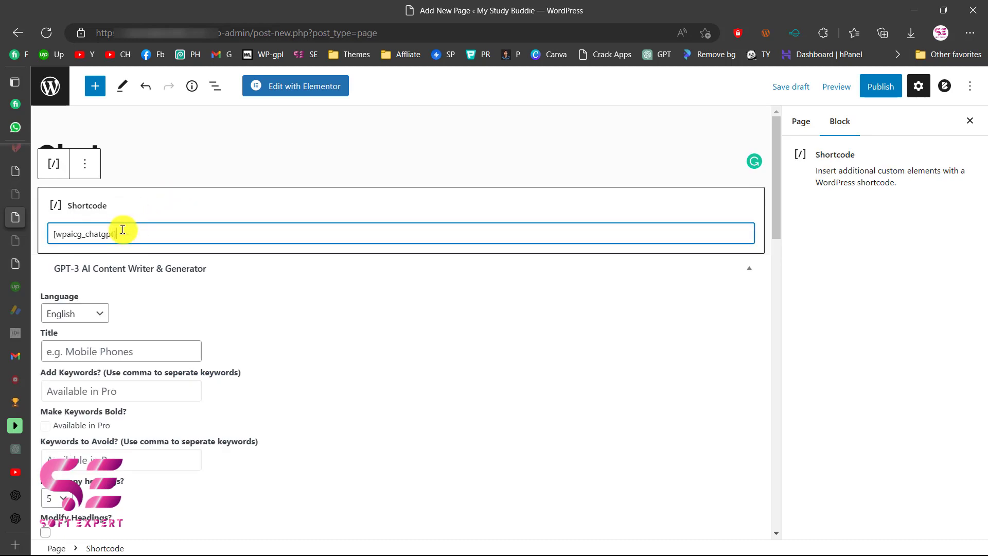
{"action": "left_click", "coordinate": [85, 164]}
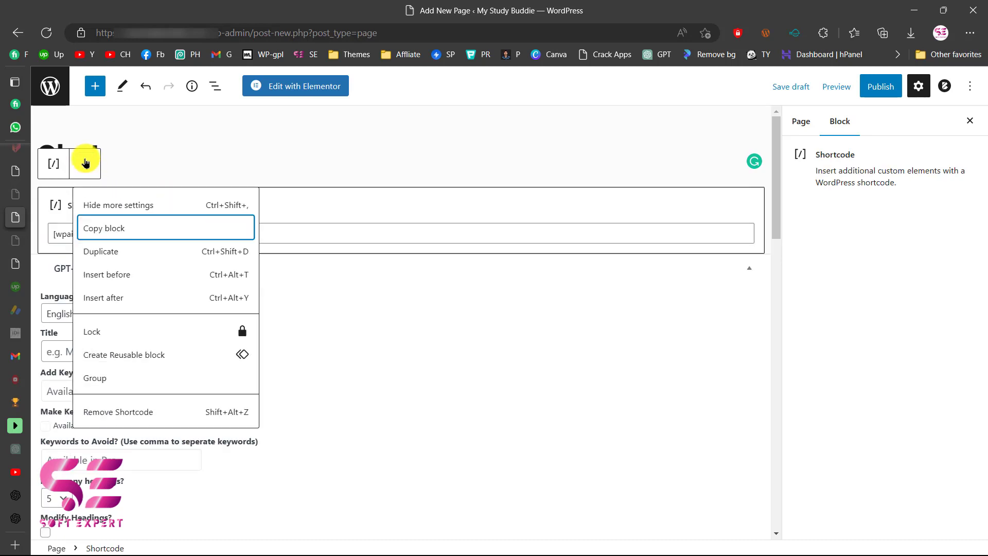
{"action": "left_click", "coordinate": [114, 412]}
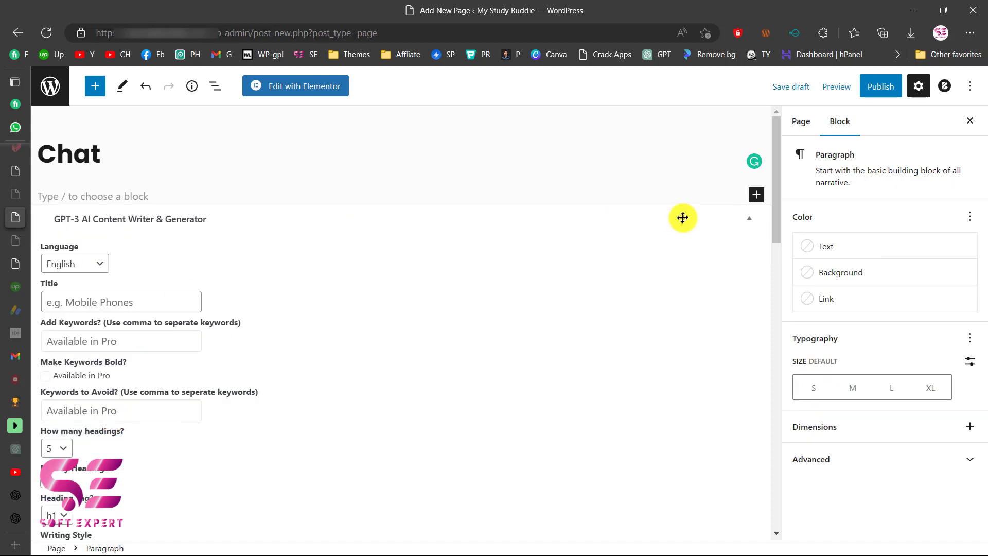
Step: Insert a Shortcode block containing [wpaicg_chatgpt] from the block inserter and publish the Chat page
{"action": "left_click", "coordinate": [757, 195]}
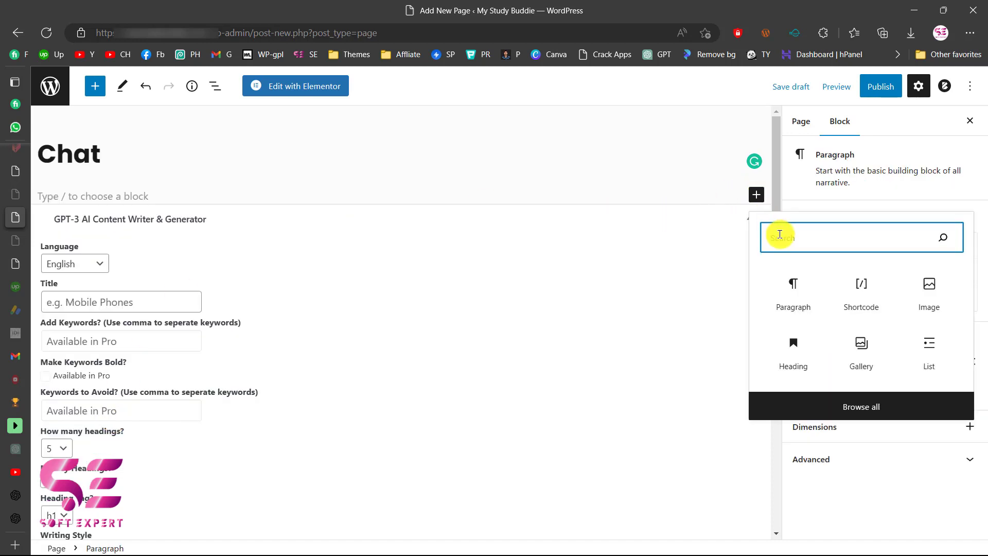
{"action": "left_click", "coordinate": [860, 292]}
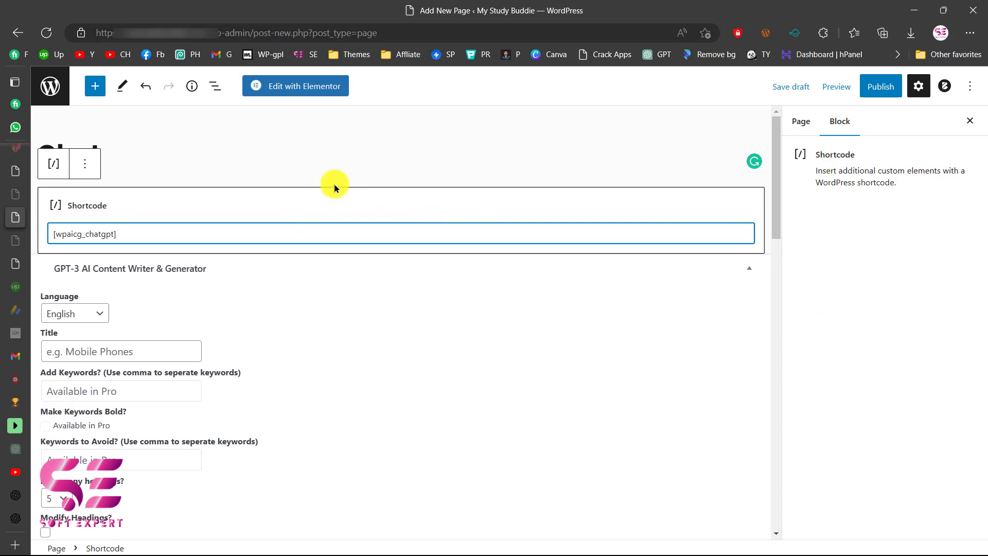
{"action": "left_click", "coordinate": [878, 87]}
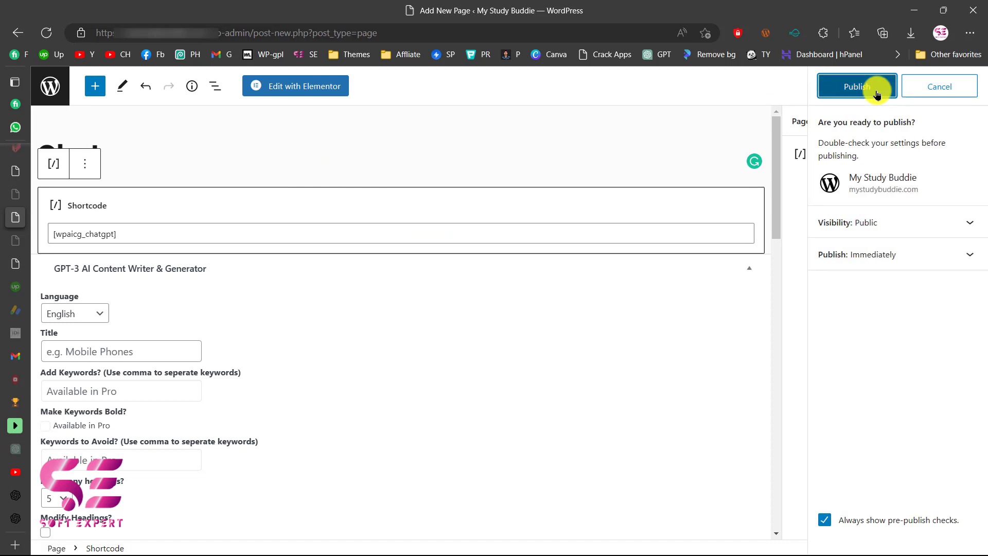
{"action": "left_click", "coordinate": [877, 92]}
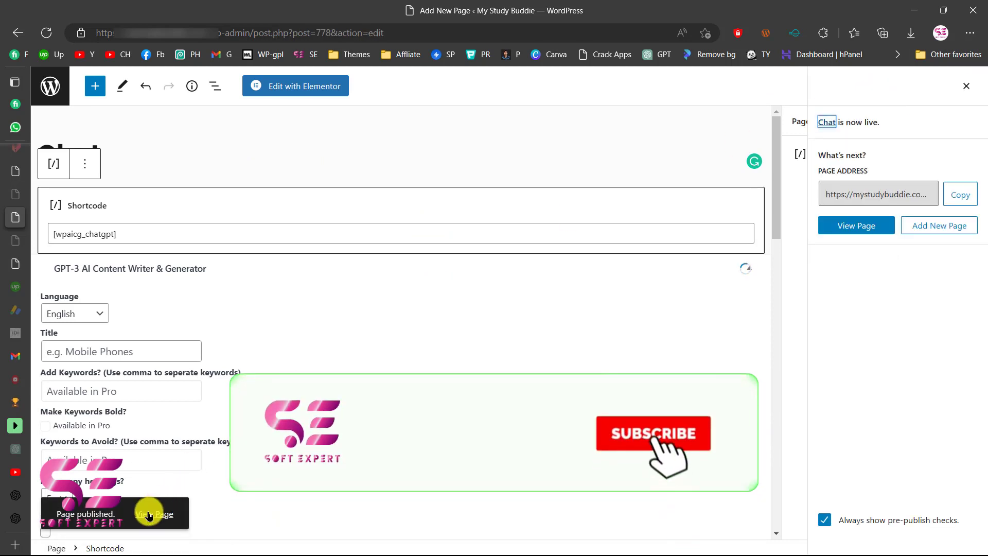
Step: View the published Chat page and look over the chatbot's welcome message and message field
{"action": "left_click", "coordinate": [157, 514]}
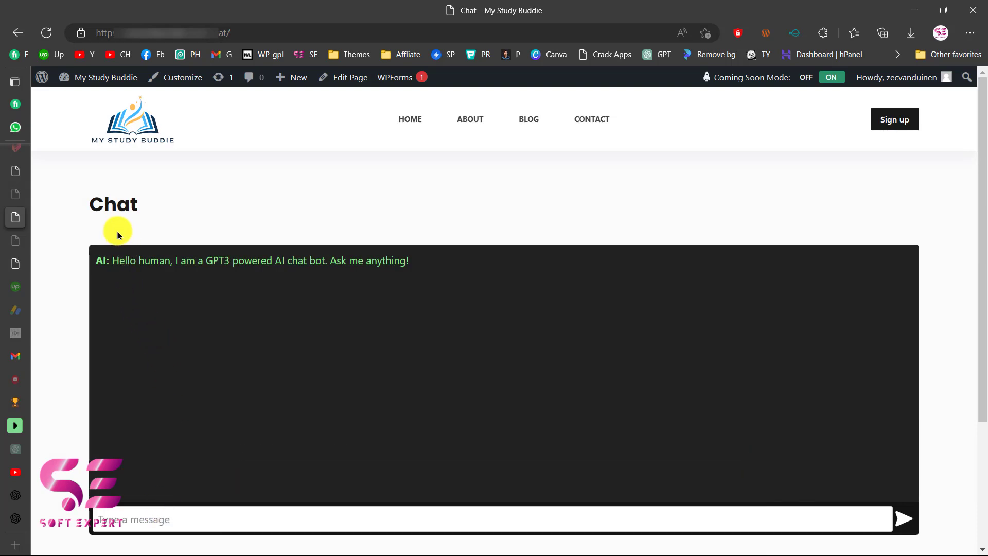
{"action": "double_click", "coordinate": [136, 203]}
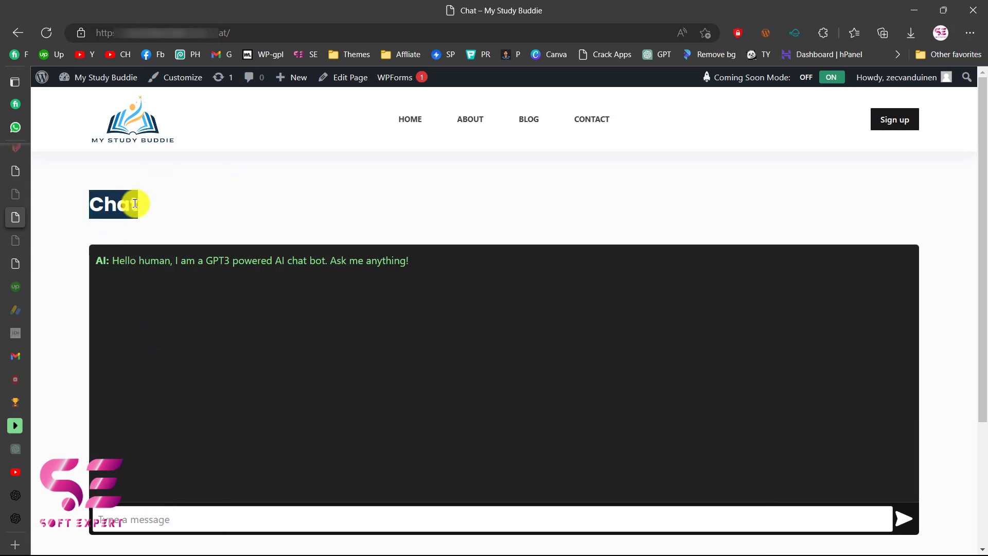
{"action": "left_click", "coordinate": [135, 226]}
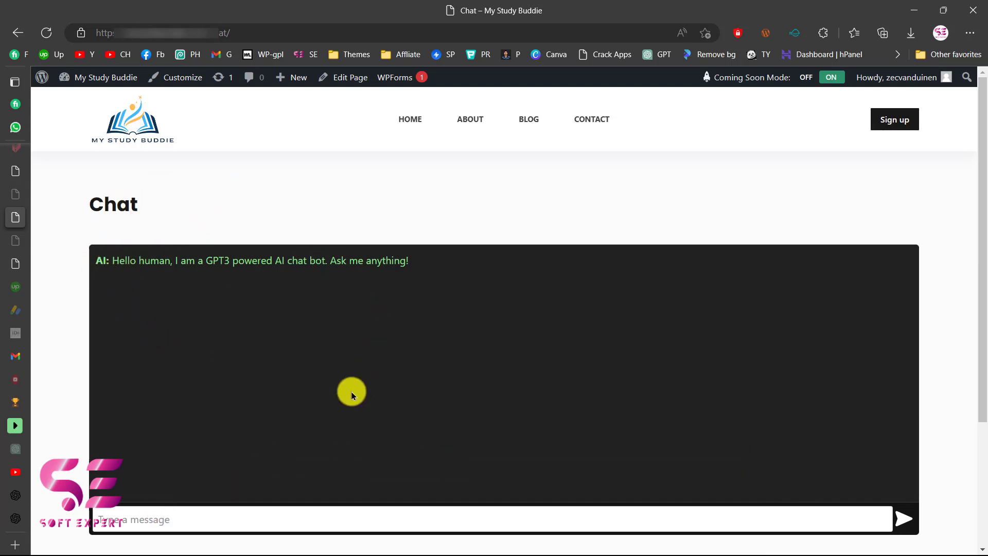
{"action": "left_click", "coordinate": [154, 518]}
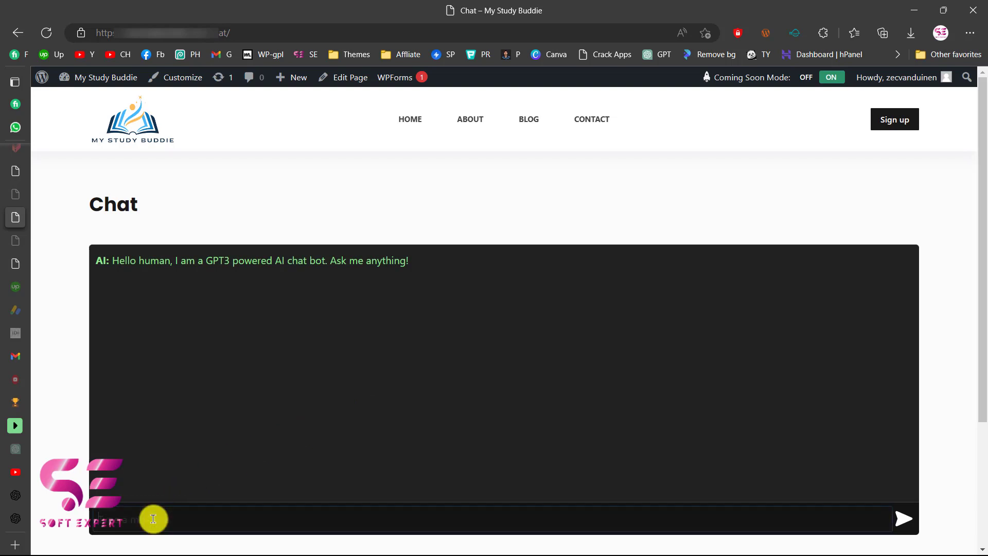
{"action": "type", "text": "H"}
Step: Remove the Shortcode block from the Chat page in the block editor, retitle the page "Homework" and update it
{"action": "left_click", "coordinate": [9, 35]}
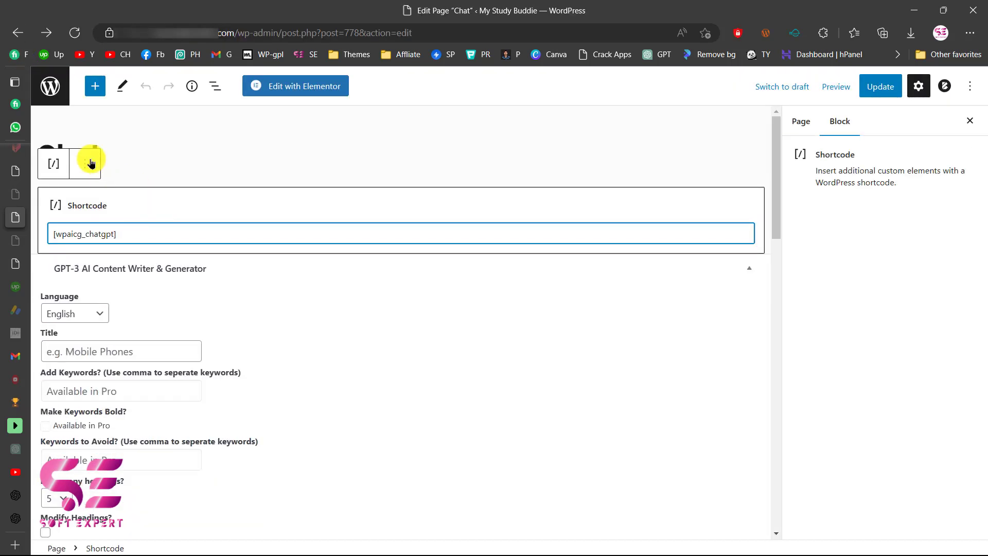
{"action": "left_click", "coordinate": [86, 163]}
{"action": "left_click", "coordinate": [129, 412]}
{"action": "left_click_drag", "start_coordinate": [172, 146], "coordinate": [43, 147]}
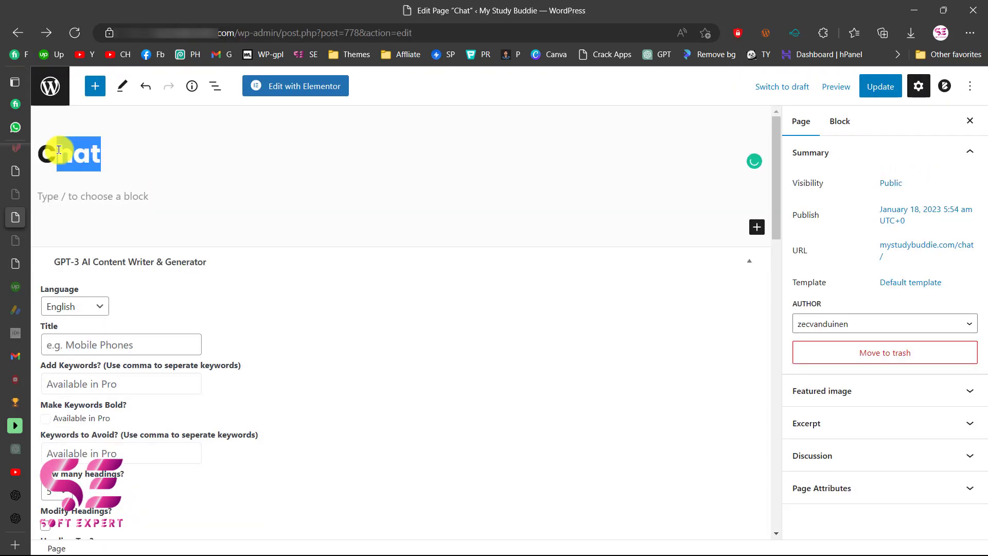
{"action": "type", "text": "Homework"}
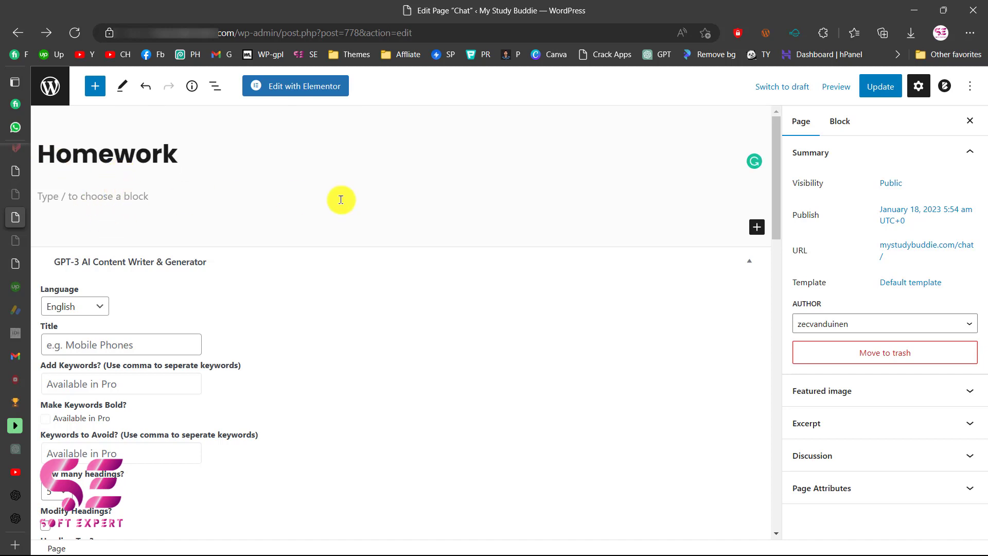
{"action": "left_click", "coordinate": [881, 87]}
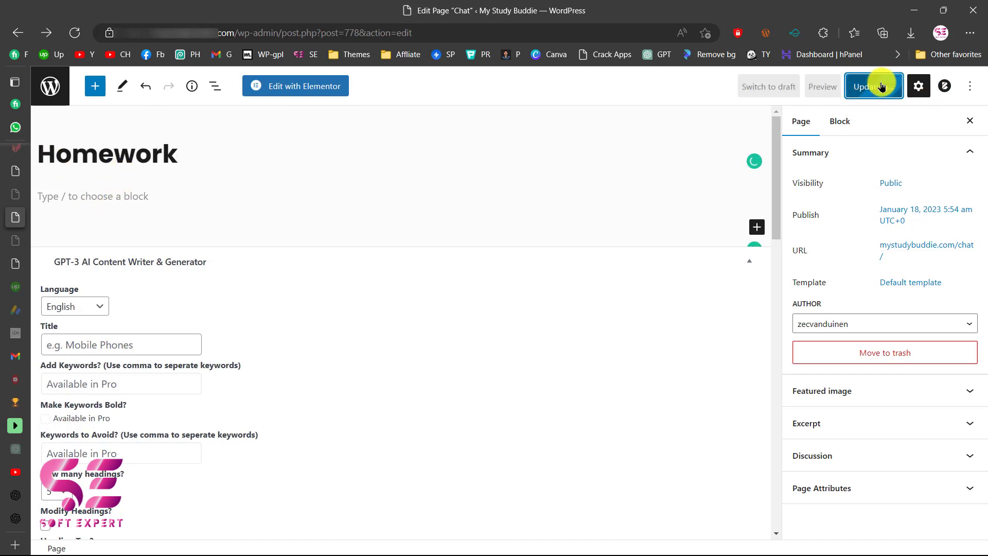
Step: Open the Homework page in Elementor and set its page layout to Elementor Full Width
{"action": "left_click", "coordinate": [294, 89]}
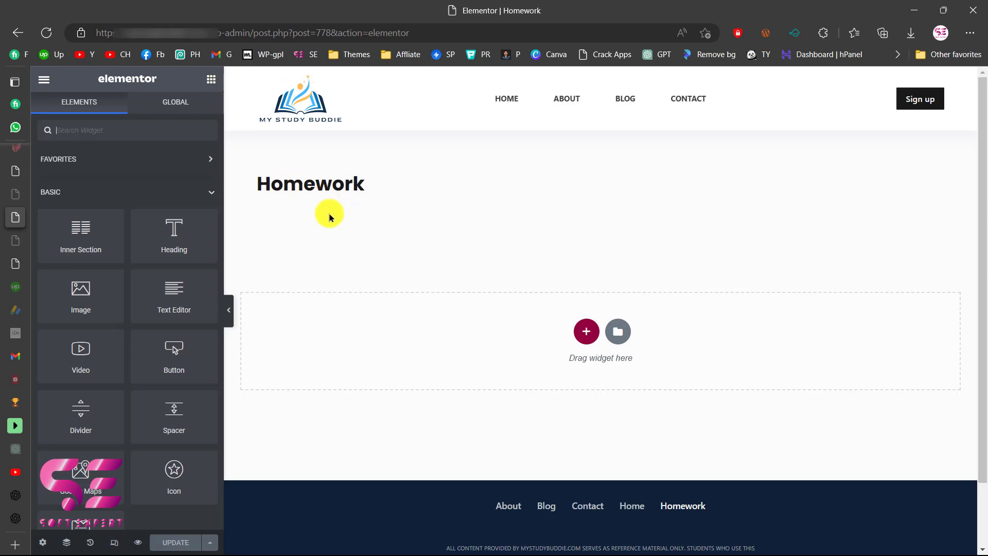
{"action": "left_click", "coordinate": [43, 542]}
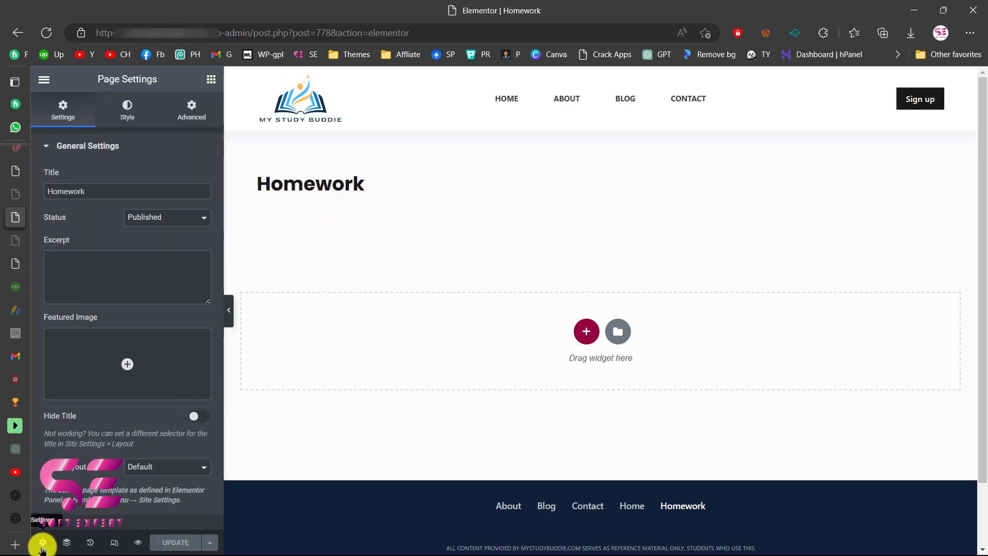
{"action": "left_click", "coordinate": [168, 467]}
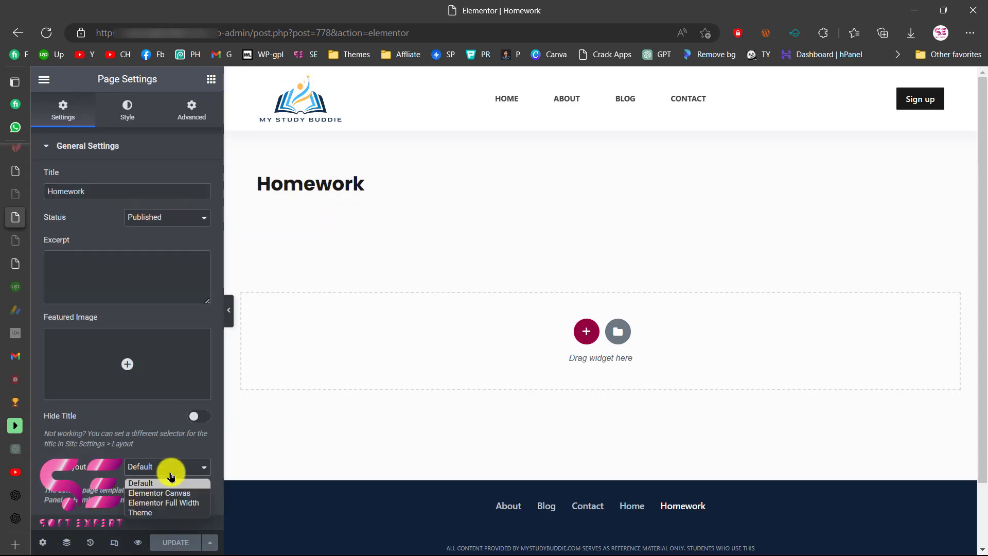
{"action": "left_click", "coordinate": [162, 502]}
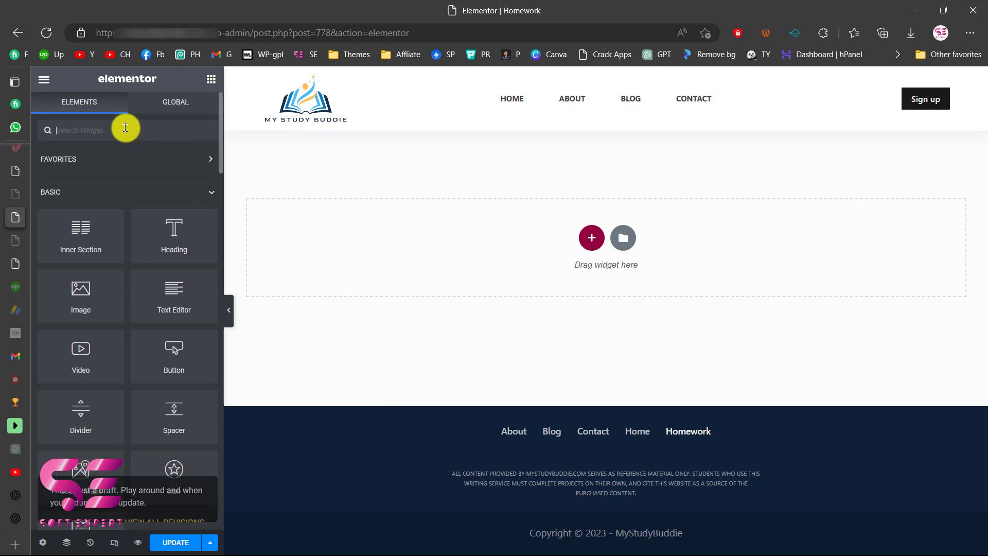
Step: Add a Heading widget to the empty page with the title "Ask your questions here.."
{"action": "left_click_drag", "start_coordinate": [170, 229], "coordinate": [284, 233]}
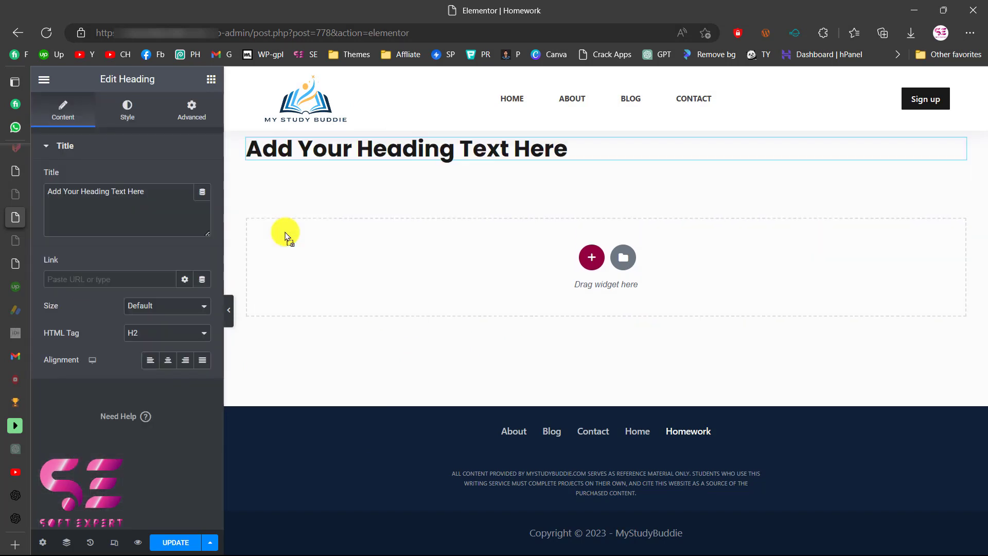
{"action": "left_click_drag", "start_coordinate": [185, 192], "coordinate": [42, 194]}
{"action": "type", "text": "As"}
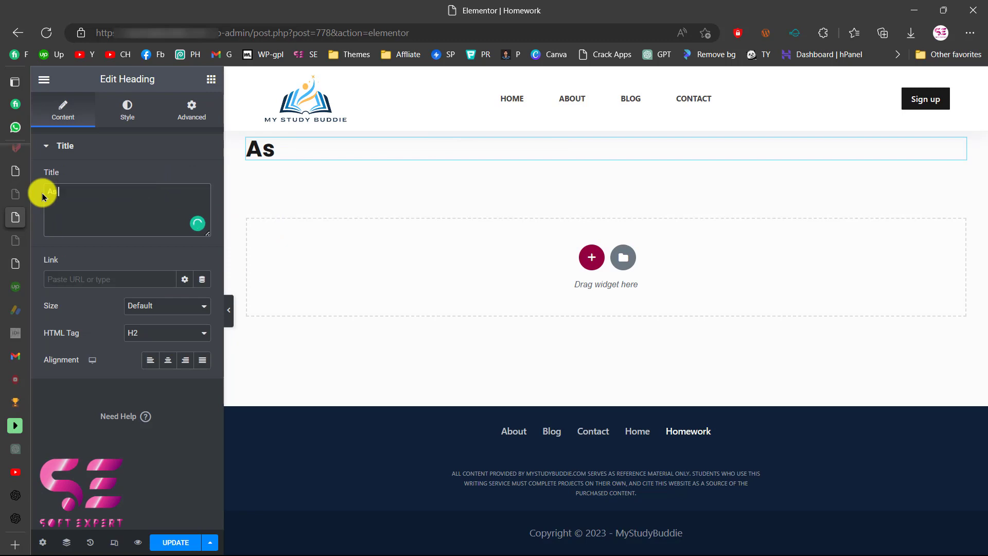
{"action": "type", "text": "k your qu"}
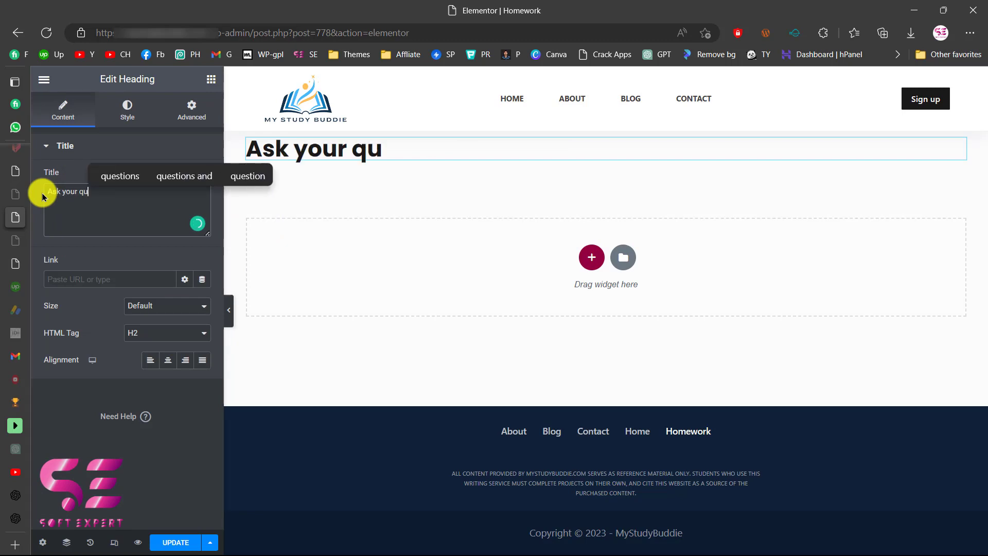
{"action": "type", "text": "estions here.."}
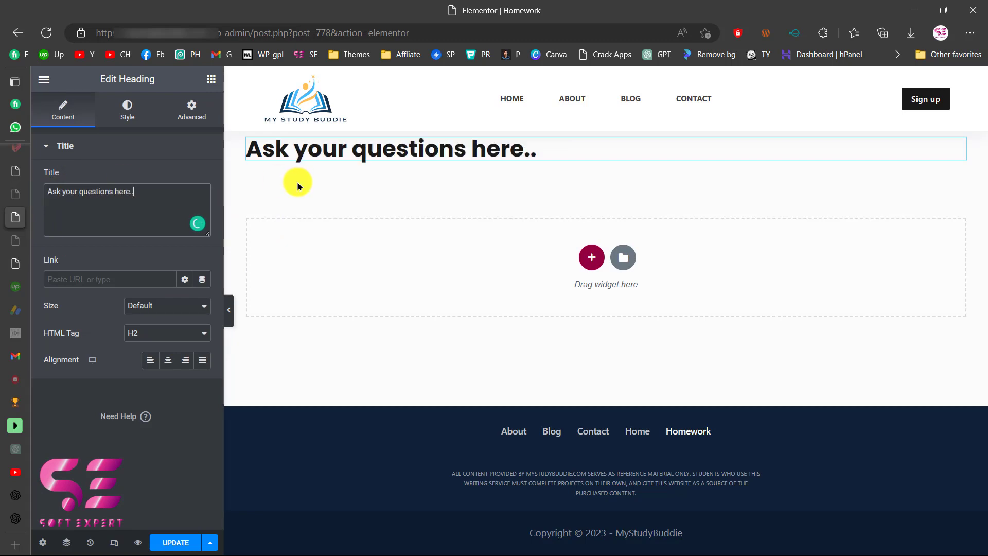
Step: Place a Shortcode widget directly below the heading and enter [wpaicg_chatgpt] as its shortcode
{"action": "left_click", "coordinate": [210, 79]}
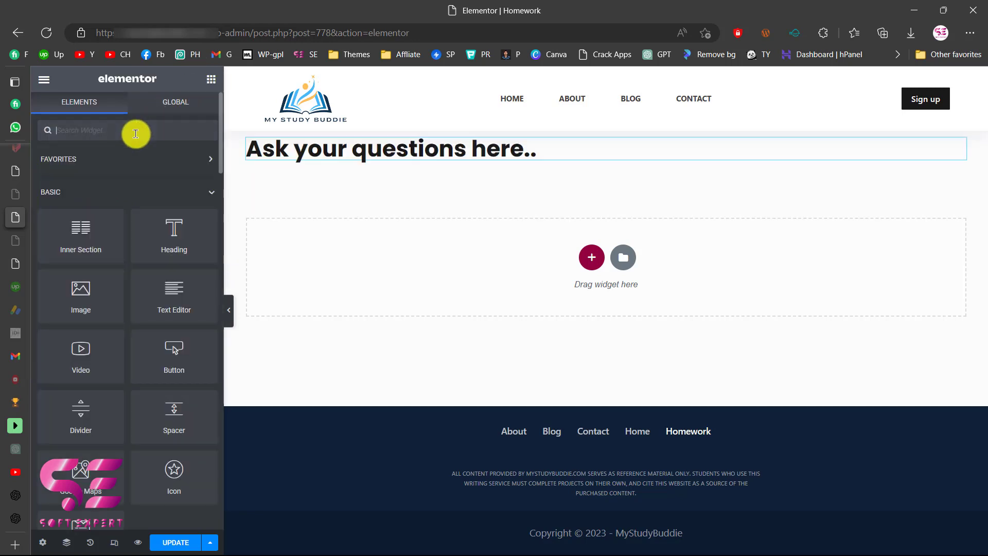
{"action": "left_click", "coordinate": [136, 134]}
{"action": "type", "text": "sho"}
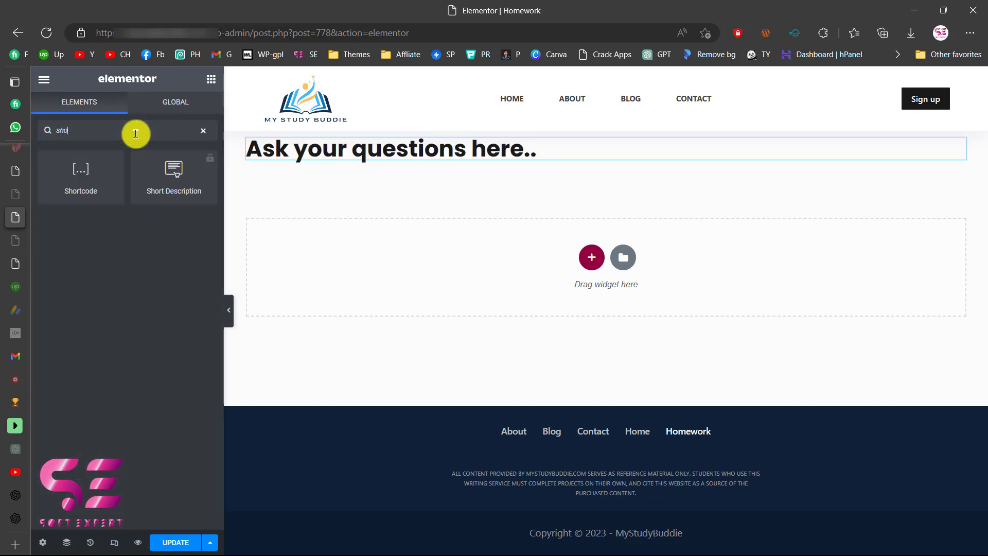
{"action": "left_click_drag", "start_coordinate": [88, 161], "coordinate": [303, 154]}
{"action": "left_click", "coordinate": [175, 243]}
{"action": "type", "text": "[wpaicg_chatgpt]"}
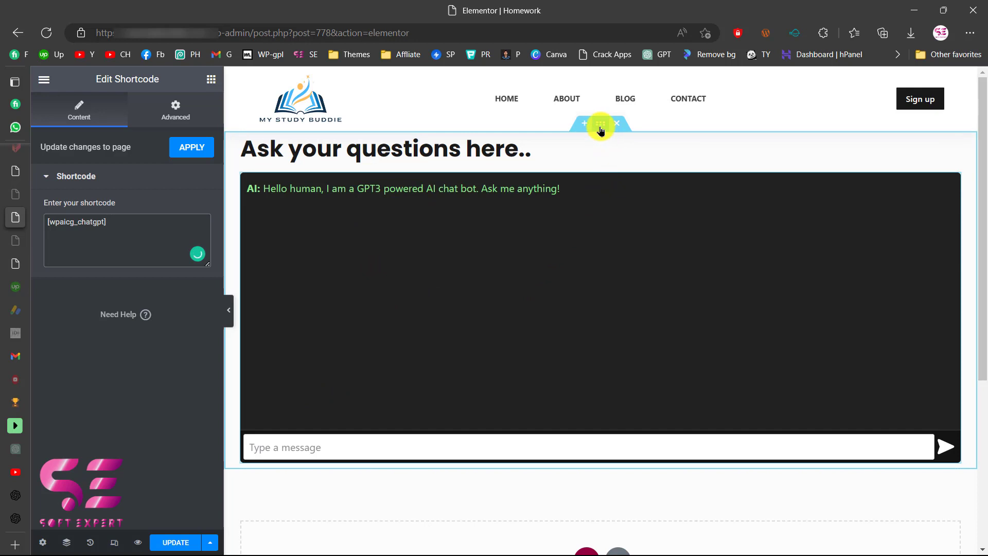
Step: Unlink the section's padding values and set its top and bottom padding to 100 px
{"action": "left_click", "coordinate": [600, 124]}
{"action": "left_click", "coordinate": [194, 115]}
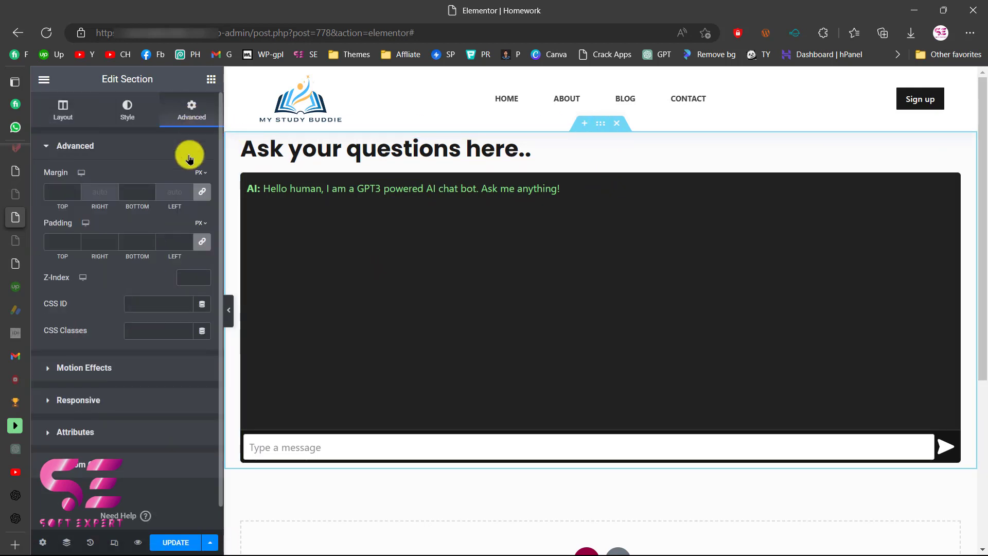
{"action": "left_click", "coordinate": [199, 239]}
{"action": "left_click", "coordinate": [60, 242]}
{"action": "type", "text": "100"}
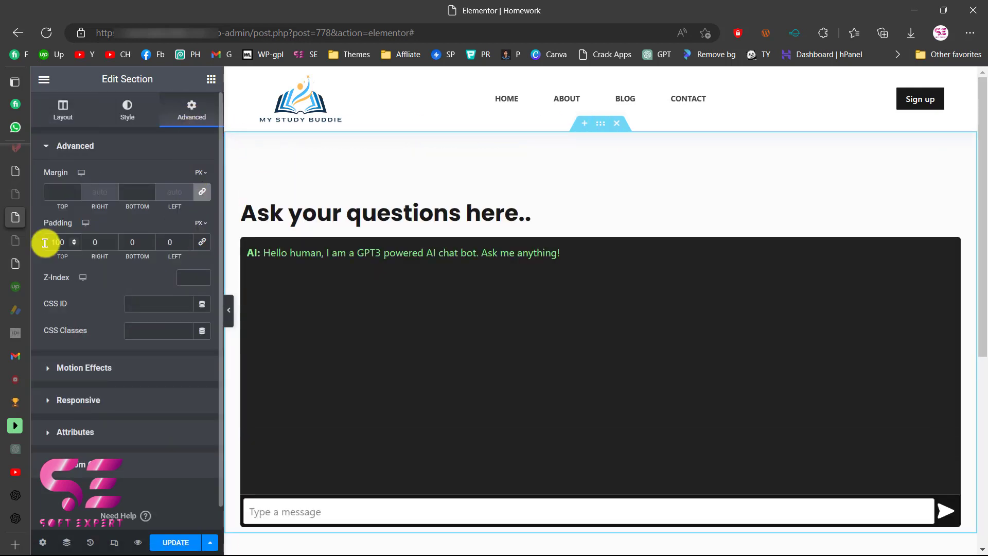
{"action": "left_click", "coordinate": [127, 242]}
{"action": "type", "text": "100"}
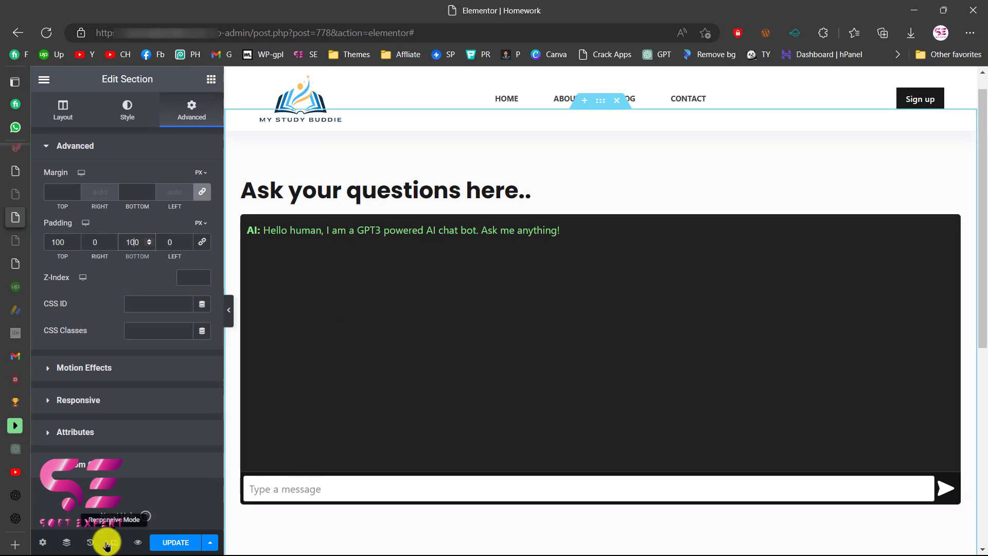
Step: Preview the Homework page and check the heading, chatbot box and spacing down to the footer
{"action": "left_click", "coordinate": [136, 547]}
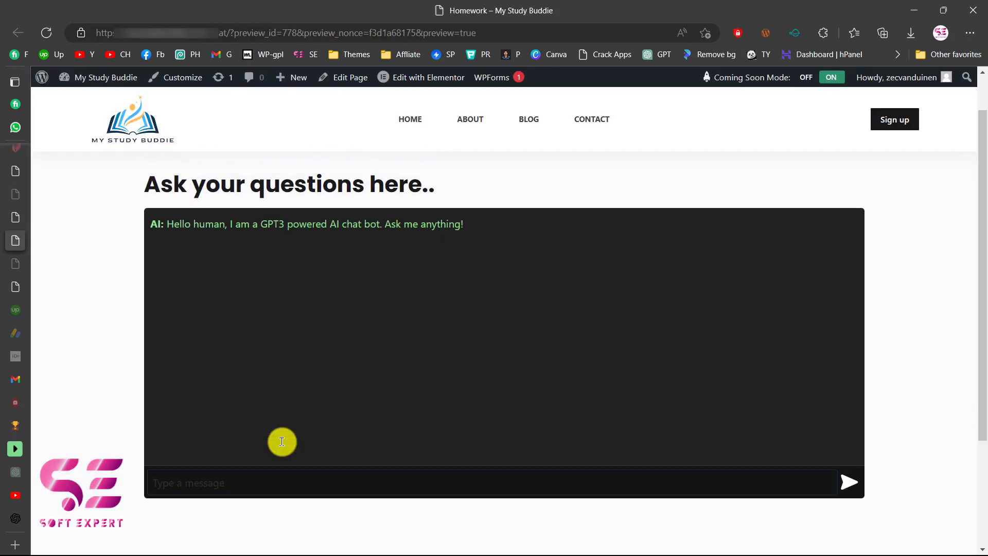
{"action": "scroll", "coordinate": [267, 402], "scroll_direction": "up", "scroll_amount": 1}
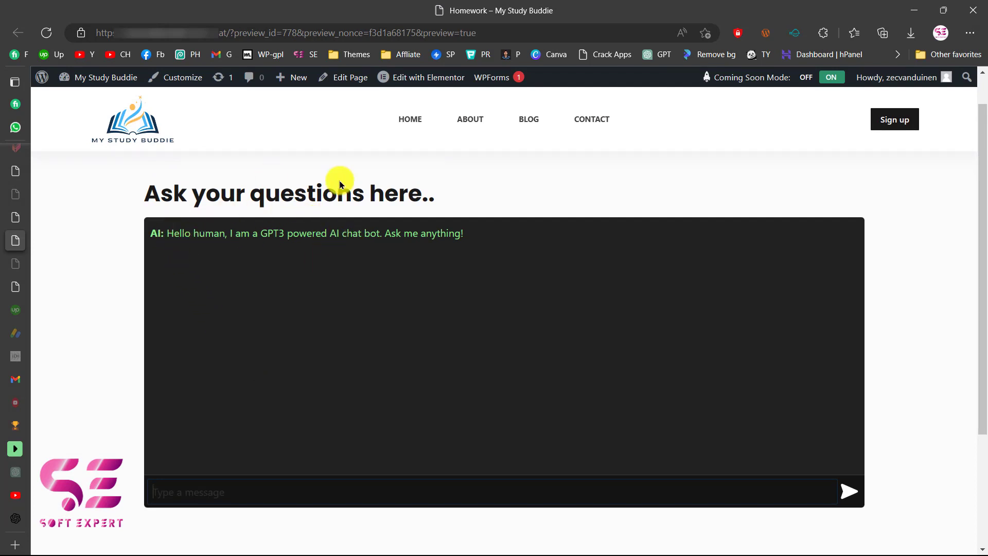
{"action": "scroll", "coordinate": [420, 271], "scroll_direction": "up", "scroll_amount": 2}
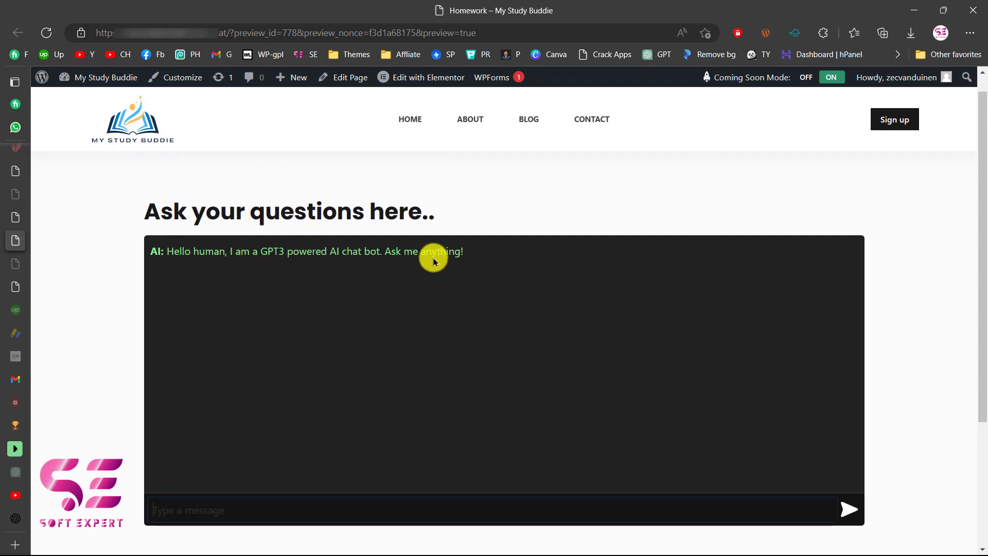
{"action": "scroll", "coordinate": [433, 260], "scroll_direction": "down", "scroll_amount": 2}
{"action": "scroll", "coordinate": [912, 500], "scroll_direction": "up", "scroll_amount": 2}
{"action": "scroll", "coordinate": [915, 501], "scroll_direction": "down", "scroll_amount": 3}
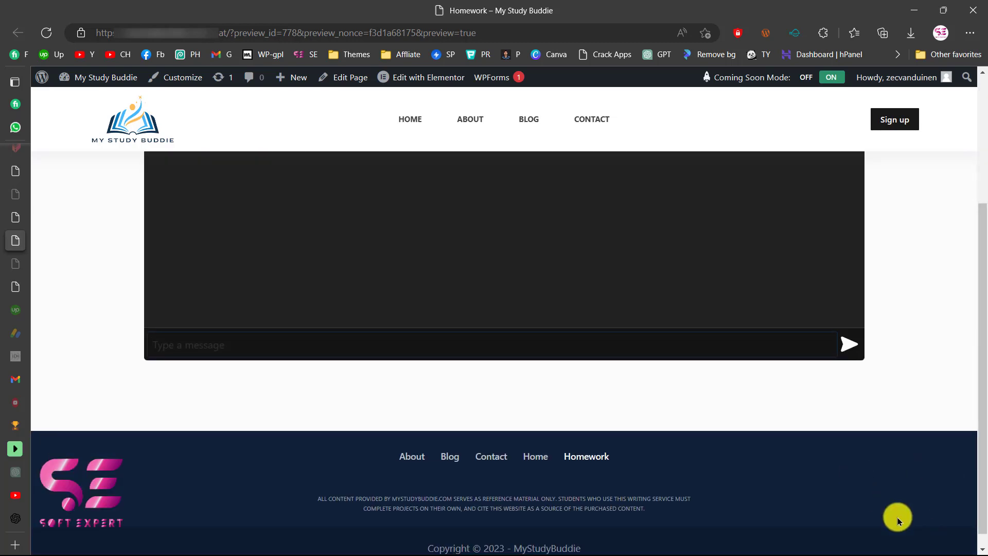
{"action": "left_click", "coordinate": [11, 216]}
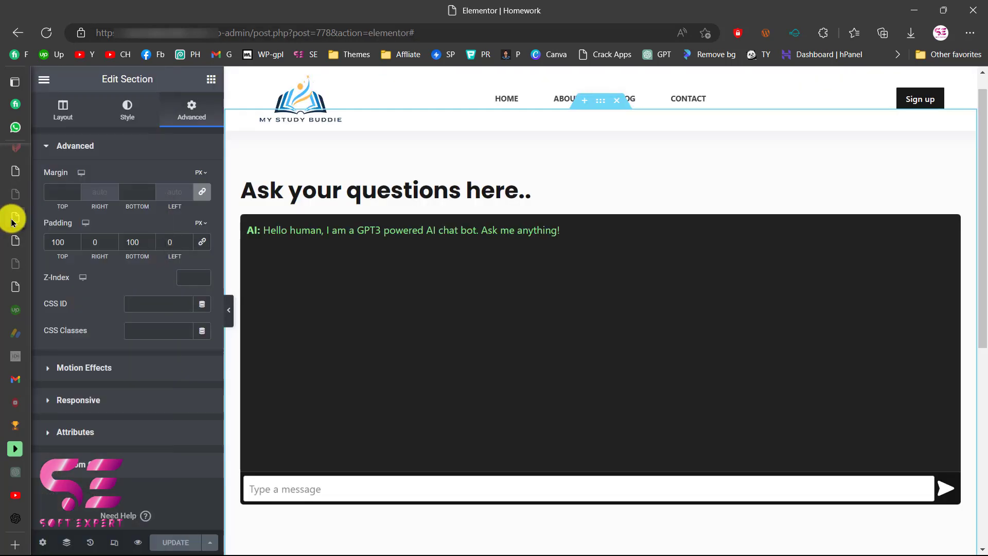
{"action": "key", "text": "ctrl+w"}
Step: Set Show Widget to Active in the GPT3 AI Content Generator's ChatGPT settings and save them
{"action": "left_click", "coordinate": [97, 80]}
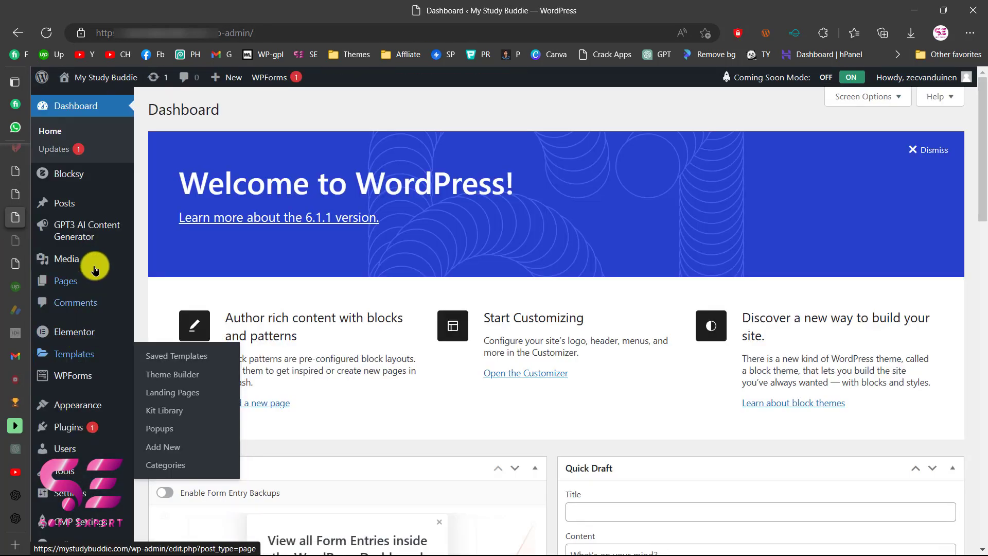
{"action": "mouse_move", "coordinate": [65, 234]}
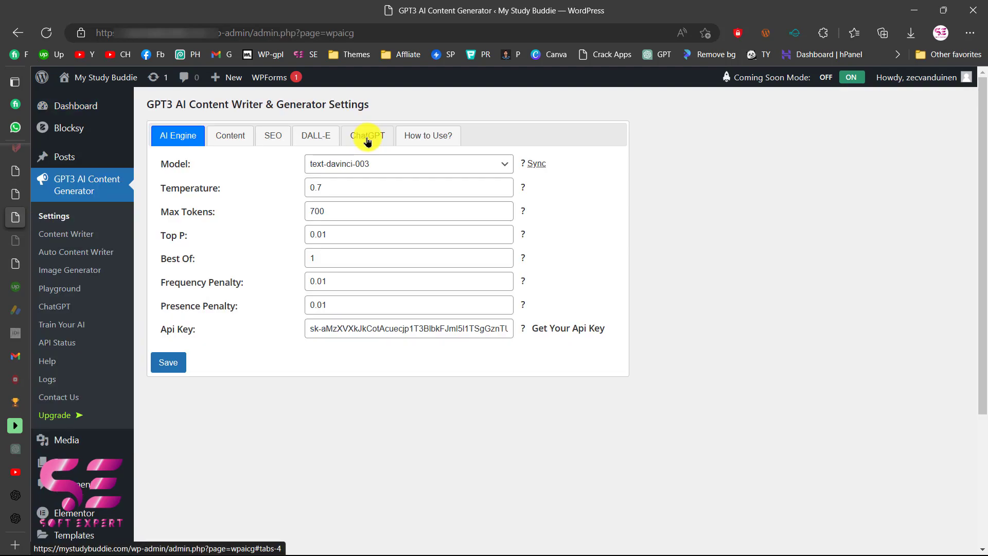
{"action": "left_click", "coordinate": [365, 140]}
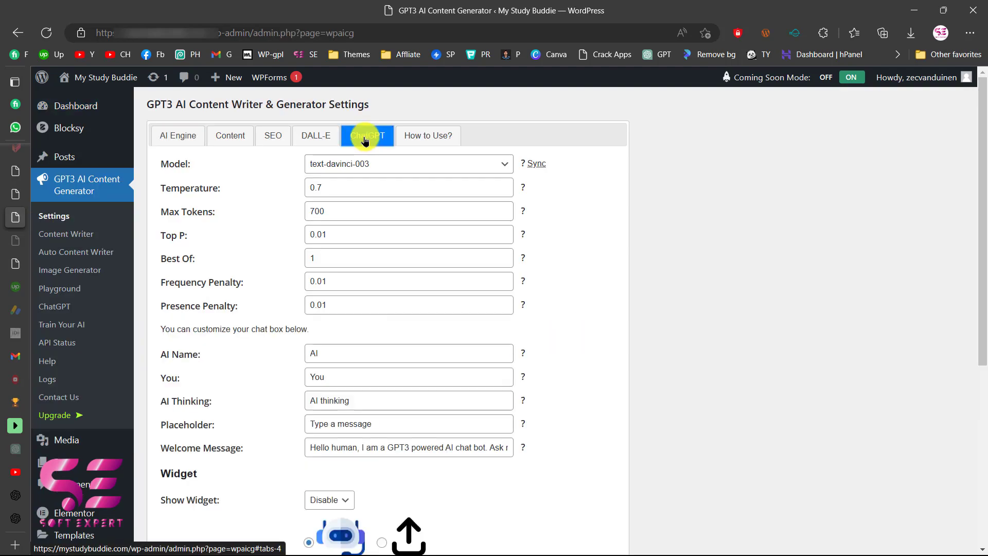
{"action": "scroll", "coordinate": [220, 304], "scroll_direction": "down", "scroll_amount": 4}
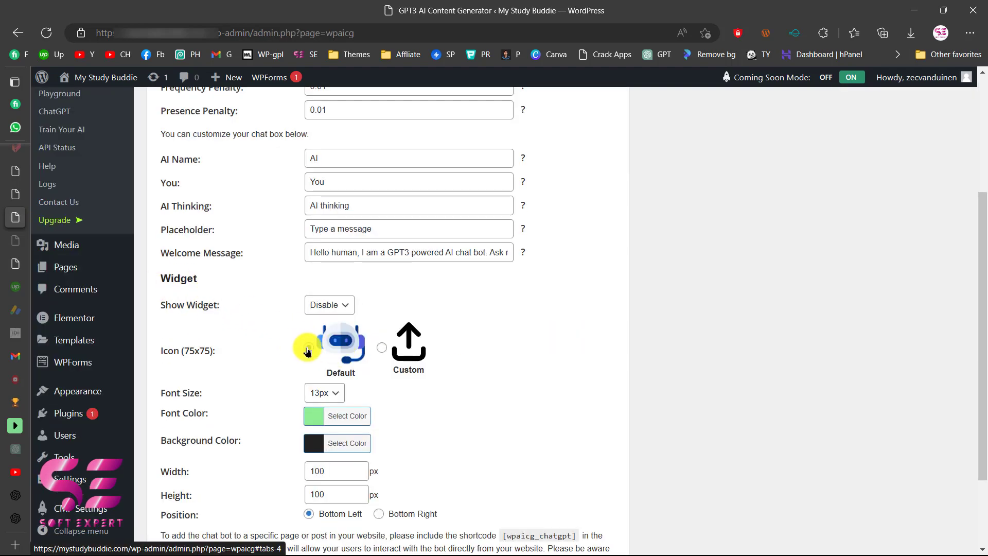
{"action": "left_click", "coordinate": [343, 310]}
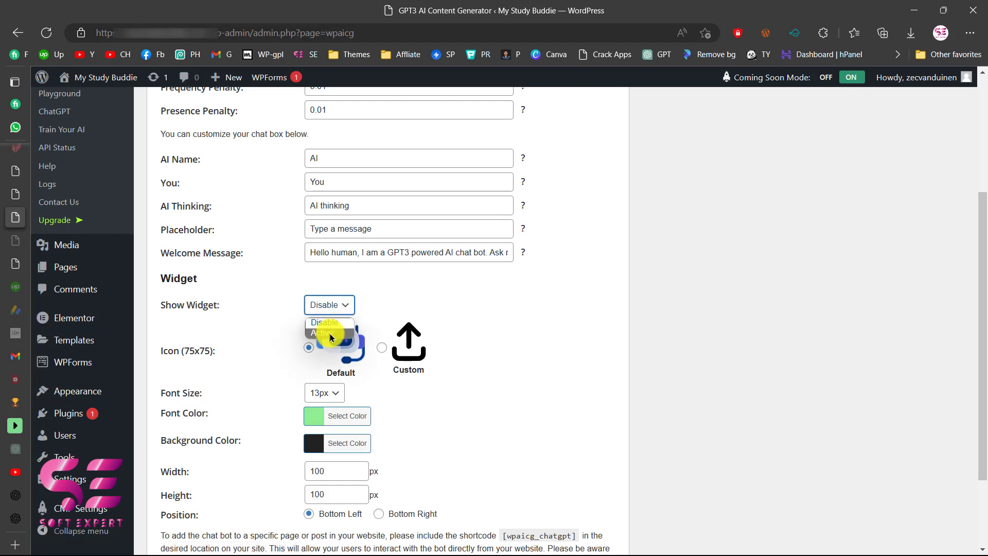
{"action": "left_click", "coordinate": [331, 335]}
{"action": "scroll", "coordinate": [433, 366], "scroll_direction": "down", "scroll_amount": 1}
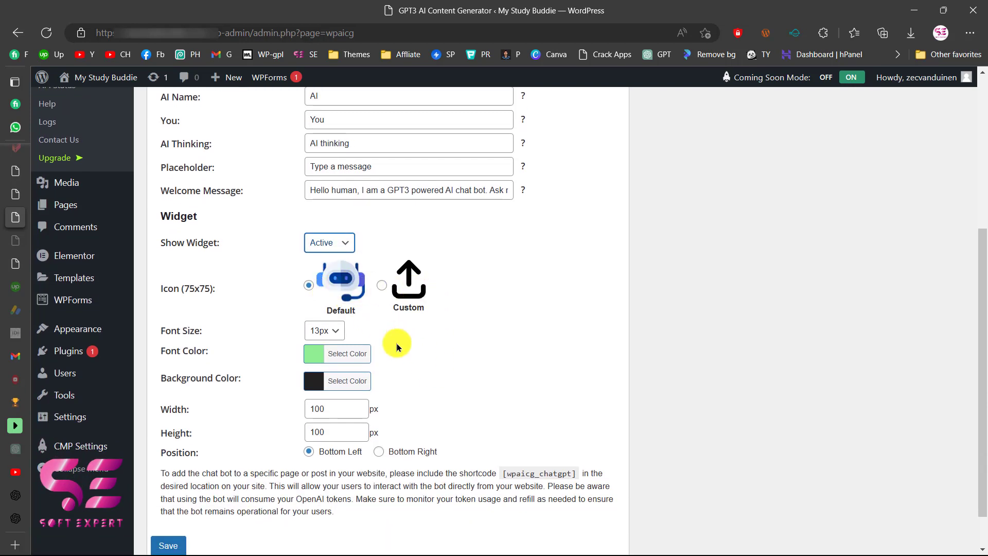
{"action": "scroll", "coordinate": [397, 341], "scroll_direction": "down", "scroll_amount": 1}
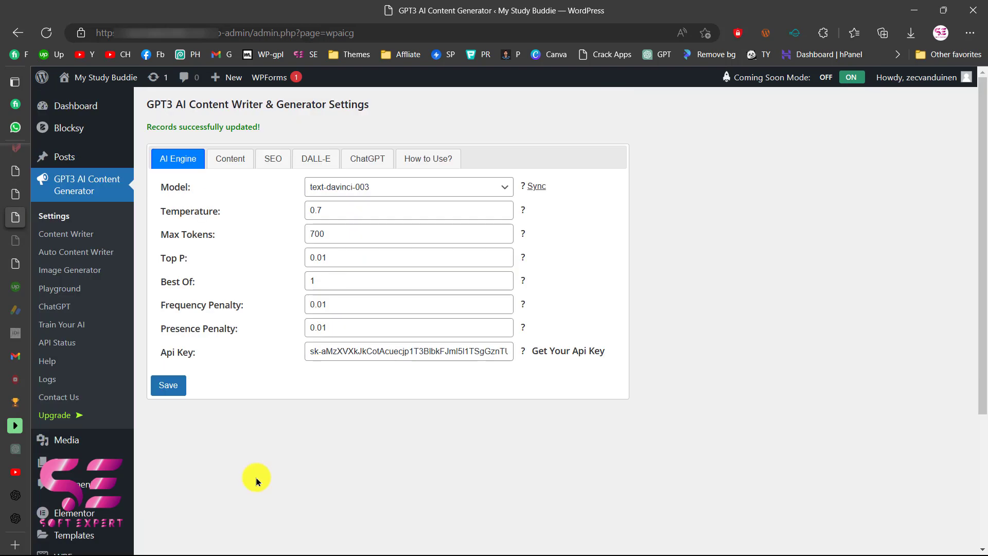
Step: Set the chat widget's position to Bottom Right in the ChatGPT settings and save them
{"action": "left_click", "coordinate": [367, 159]}
{"action": "scroll", "coordinate": [290, 427], "scroll_direction": "down", "scroll_amount": 5}
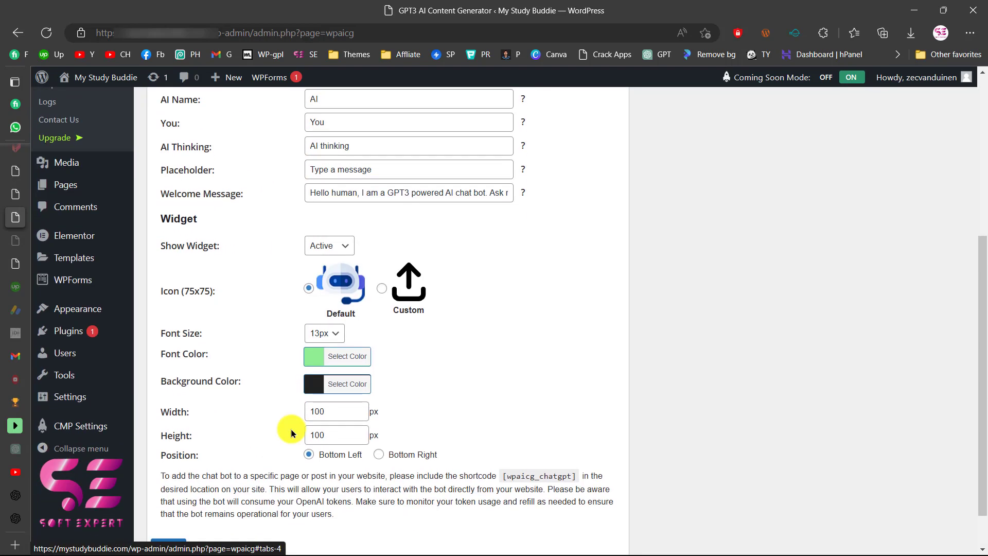
{"action": "scroll", "coordinate": [375, 458], "scroll_direction": "down", "scroll_amount": 1}
{"action": "scroll", "coordinate": [376, 458], "scroll_direction": "down", "scroll_amount": 1}
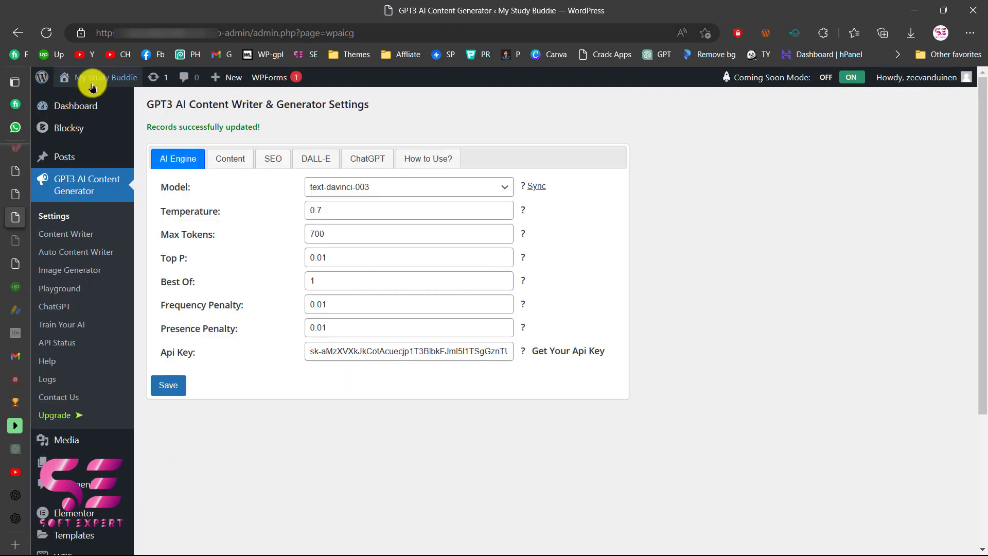
Step: View the live site's home page in a new tab, check the floating chatbot icon and open its chat box
{"action": "right_click", "coordinate": [92, 81]}
{"action": "left_click", "coordinate": [119, 93]}
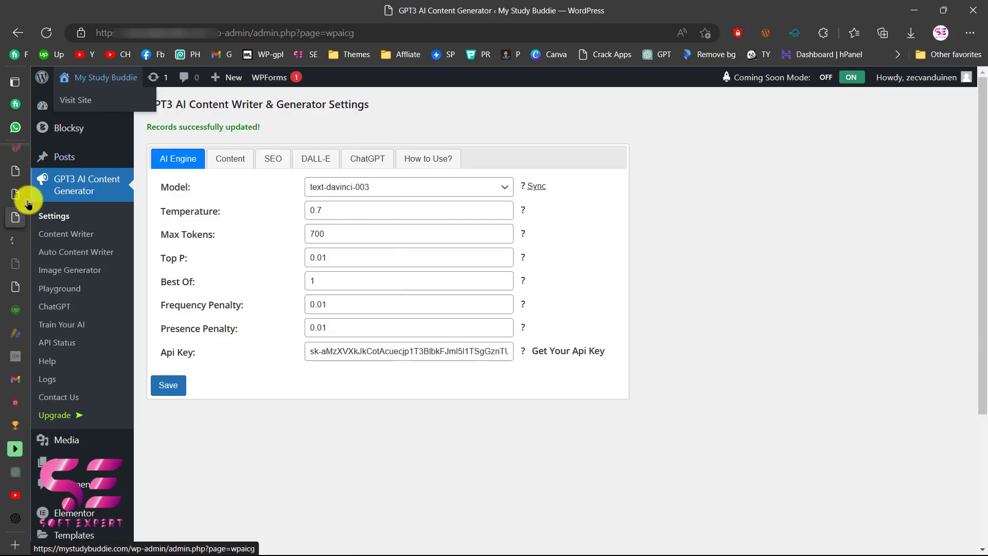
{"action": "left_click", "coordinate": [15, 240]}
{"action": "scroll", "coordinate": [499, 370], "scroll_direction": "down", "scroll_amount": 2}
{"action": "scroll", "coordinate": [499, 370], "scroll_direction": "down", "scroll_amount": 7}
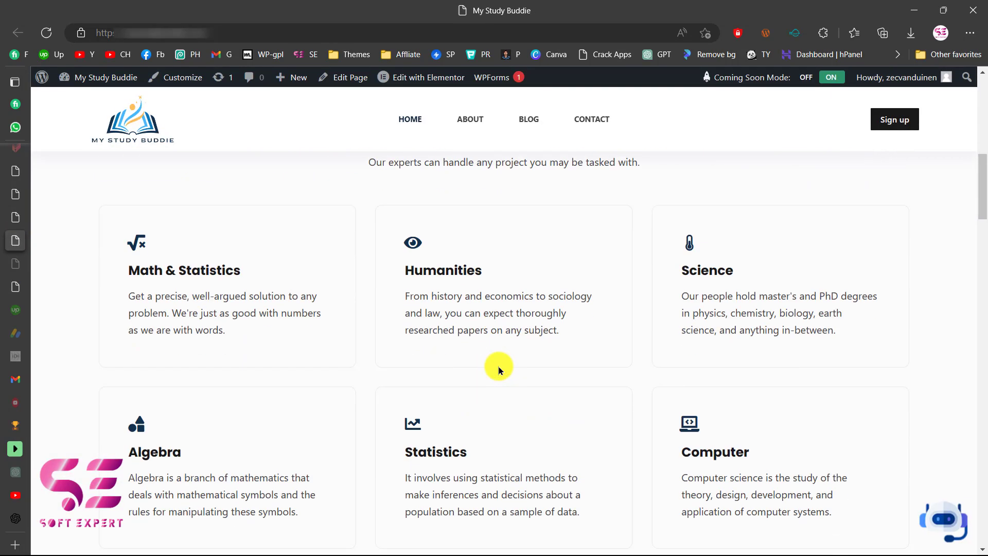
{"action": "scroll", "coordinate": [946, 522], "scroll_direction": "down", "scroll_amount": 5}
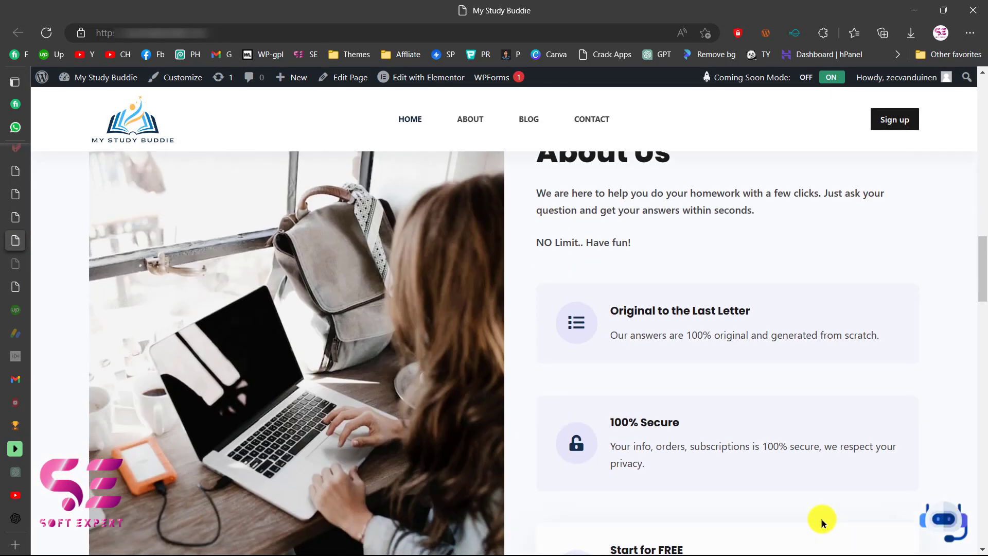
{"action": "left_click", "coordinate": [950, 522]}
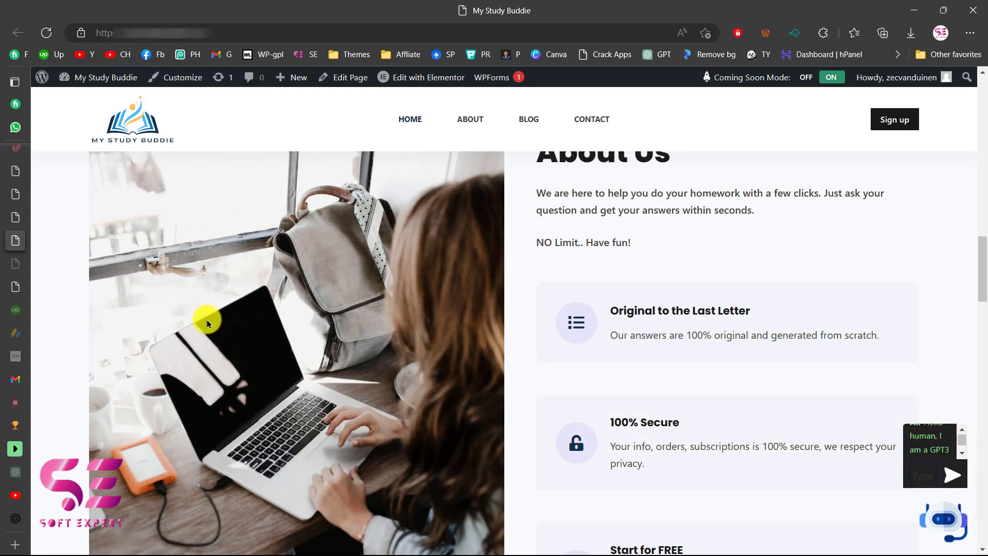
Step: Set the chat widget's width to 300 px and increase its height in the ChatGPT settings, saving the changes
{"action": "left_click", "coordinate": [38, 216]}
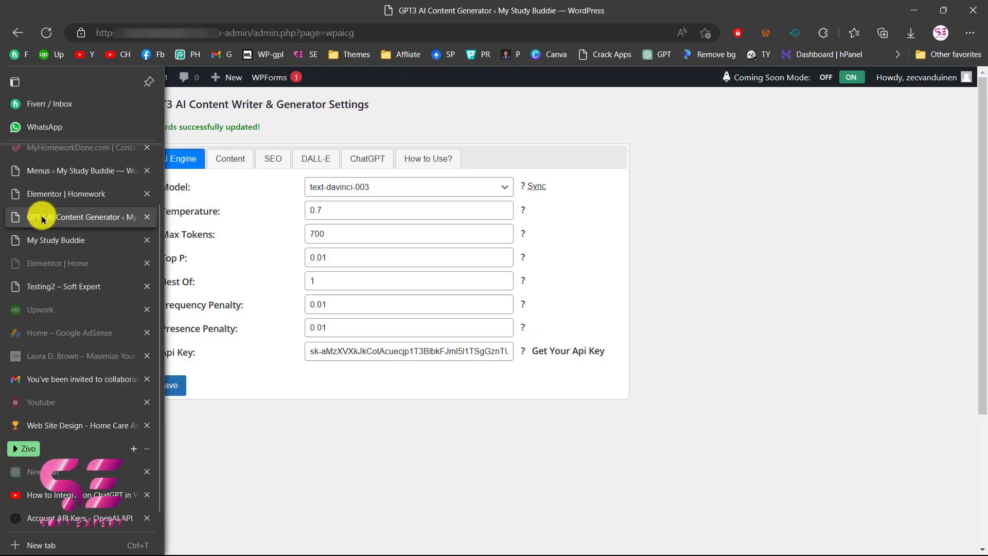
{"action": "left_click", "coordinate": [369, 159]}
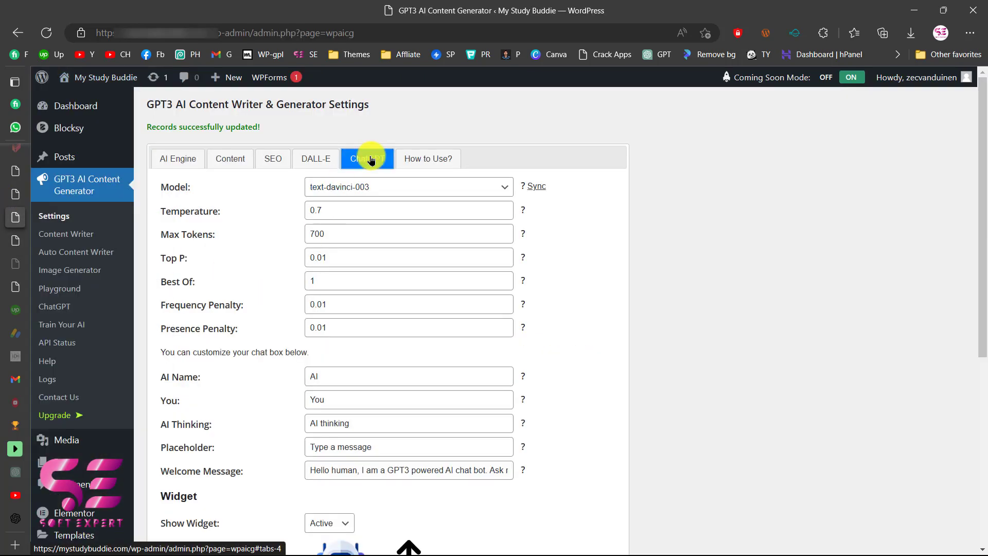
{"action": "scroll", "coordinate": [349, 380], "scroll_direction": "down", "scroll_amount": 6}
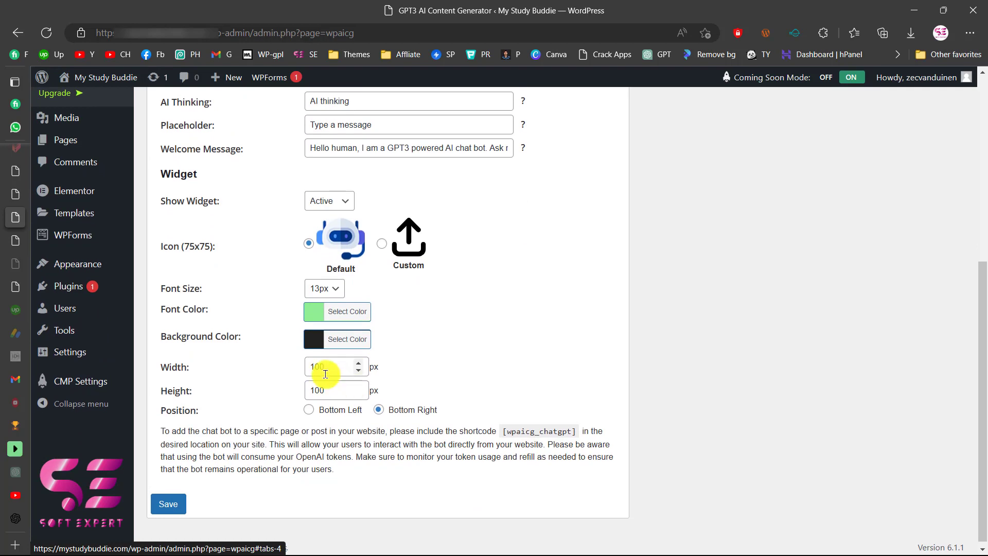
{"action": "left_click_drag", "start_coordinate": [323, 367], "coordinate": [302, 371]}
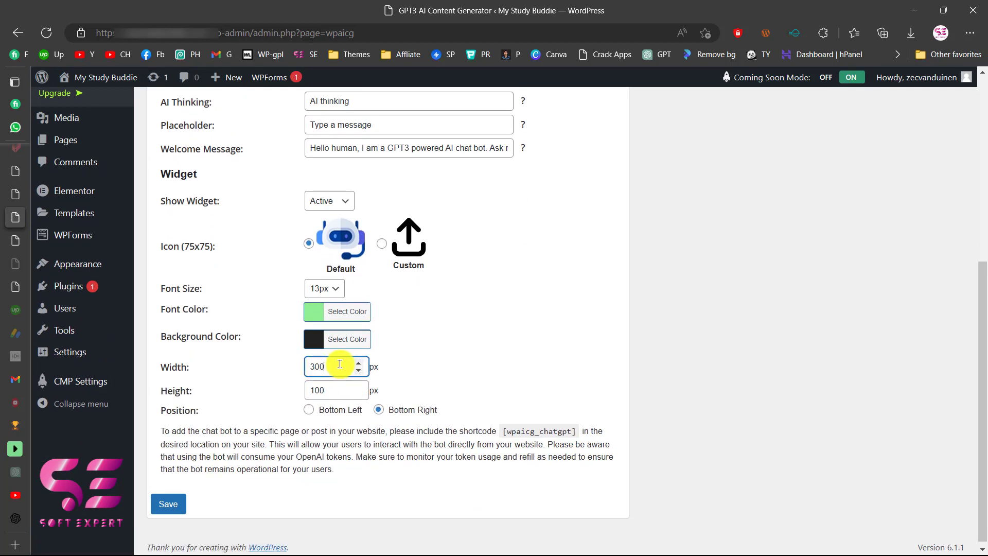
{"action": "type", "text": "300"}
{"action": "left_click", "coordinate": [311, 383]}
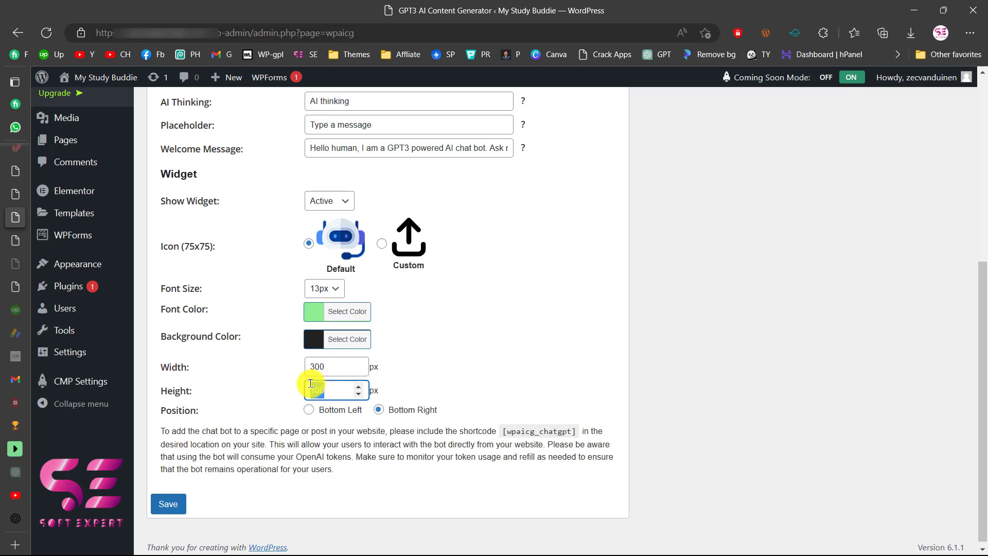
{"action": "left_click", "coordinate": [180, 503]}
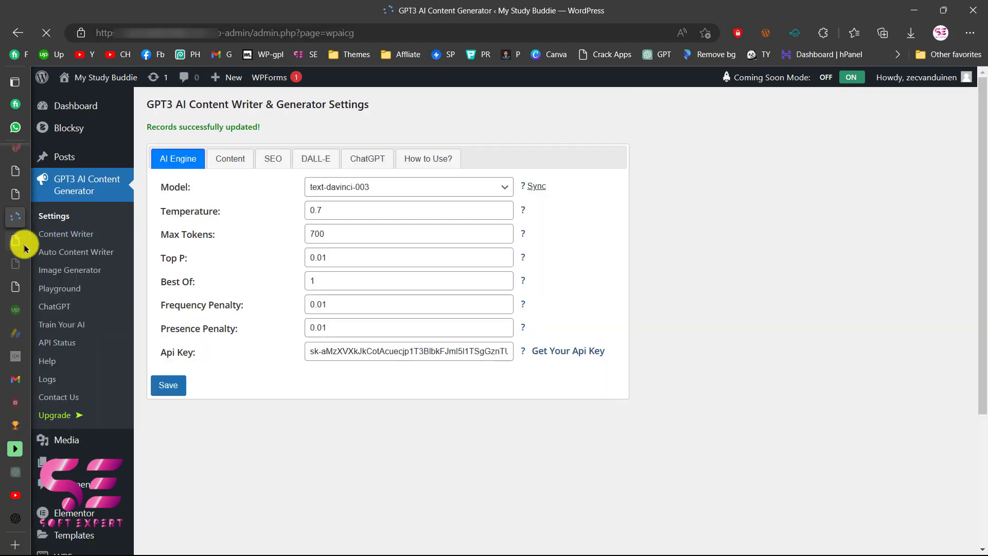
Step: Reload the site's home page and test the resized floating chat widget by sending "How do you"
{"action": "left_click", "coordinate": [23, 246]}
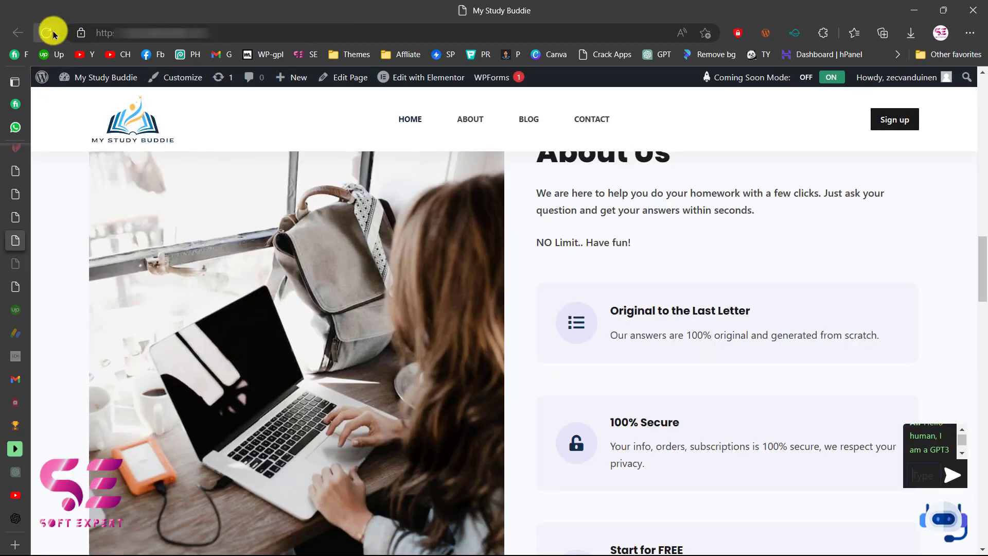
{"action": "left_click", "coordinate": [53, 35]}
{"action": "left_click", "coordinate": [942, 520]}
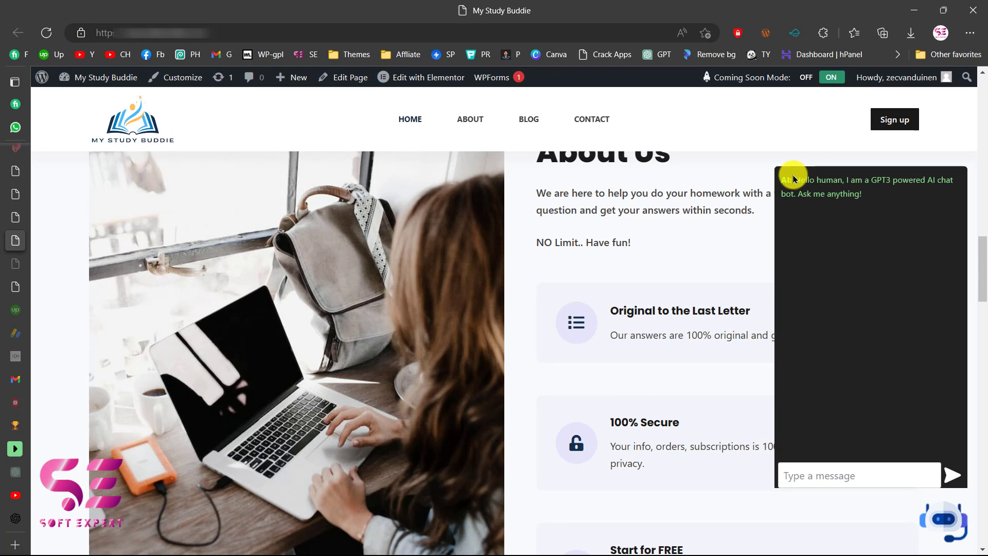
{"action": "left_click", "coordinate": [813, 471]}
{"action": "type", "text": "How do "}
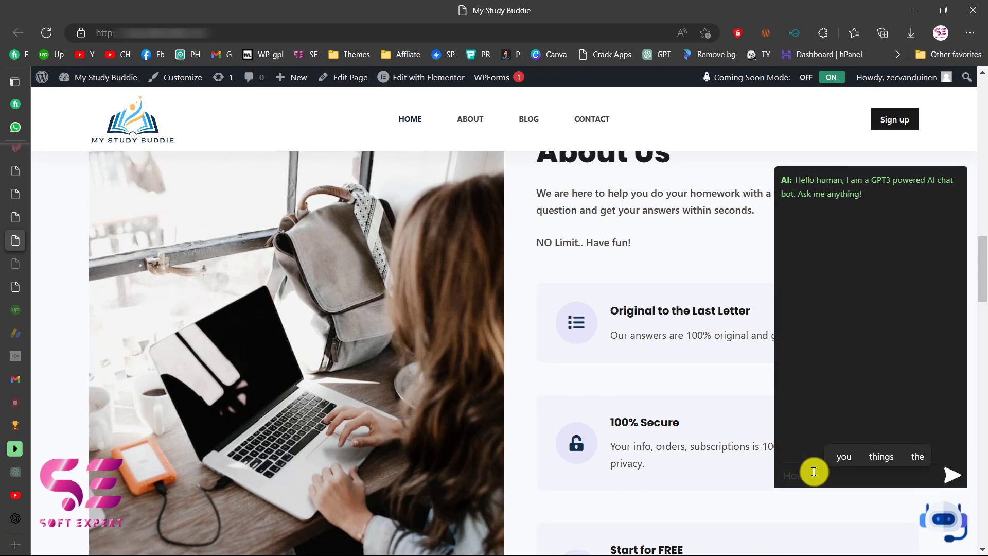
{"action": "type", "text": "you"}
{"action": "key", "text": "Return"}
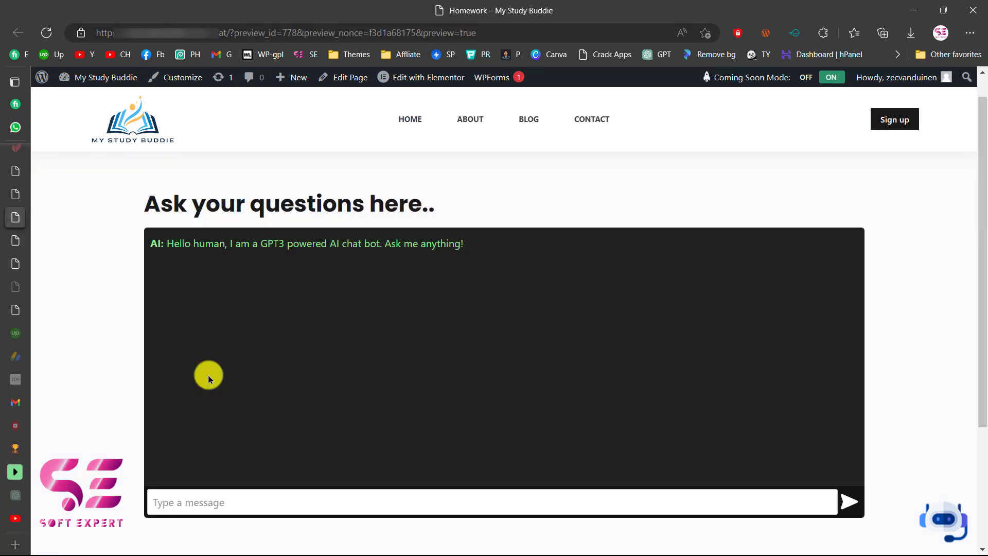
Step: Test the Homework page's embedded chatbot with "Hello how are you" and open the floating chat widget on the same page
{"action": "left_click", "coordinate": [232, 510]}
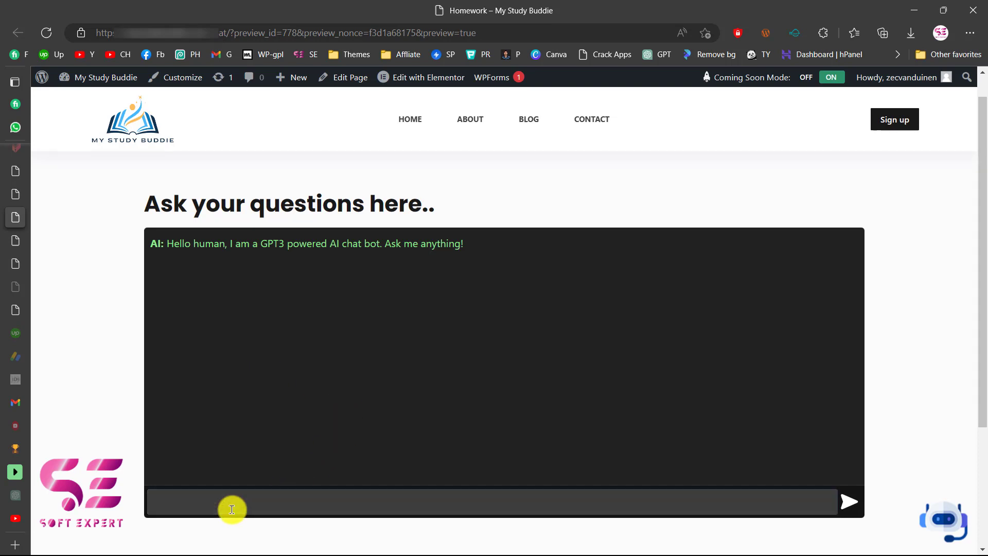
{"action": "type", "text": "He"}
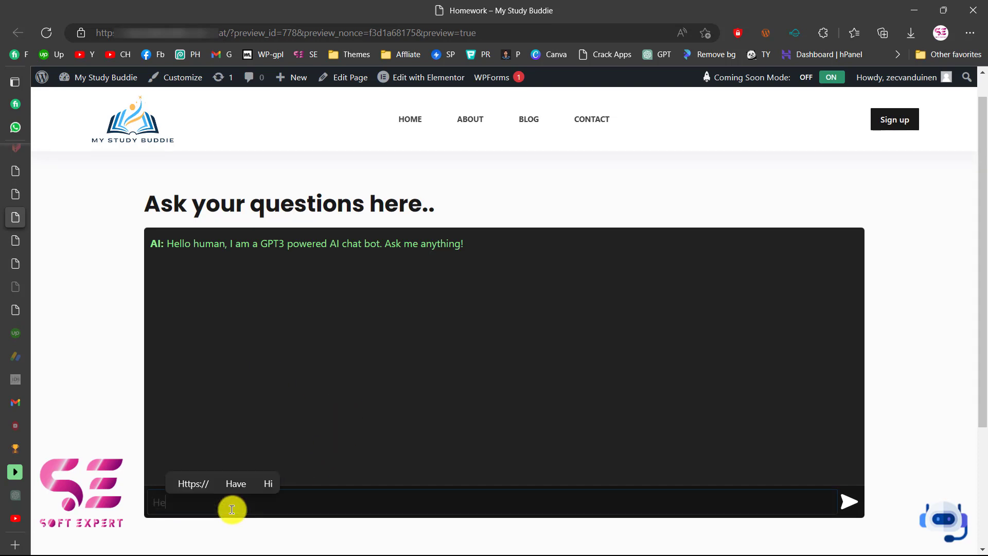
{"action": "type", "text": "llo how are you"}
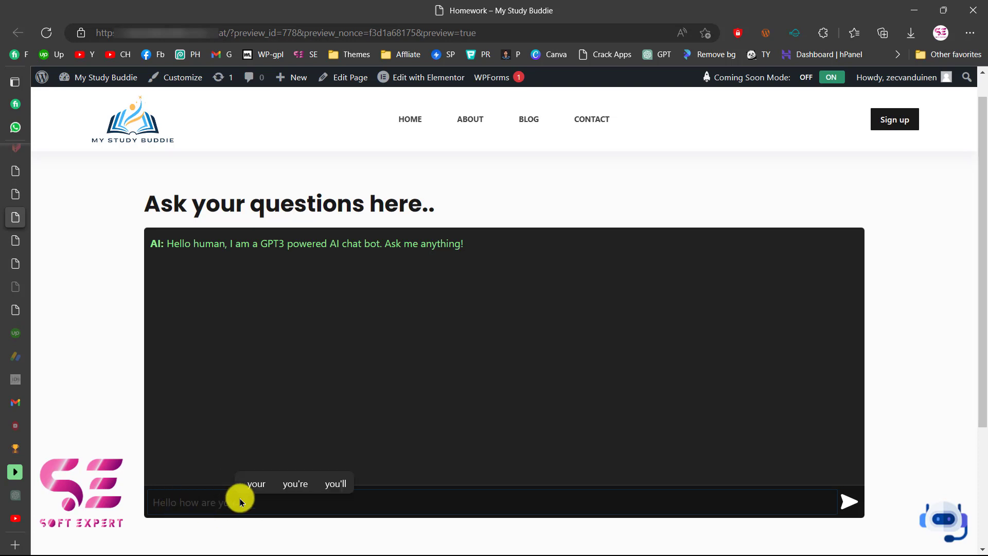
{"action": "key", "text": "Return"}
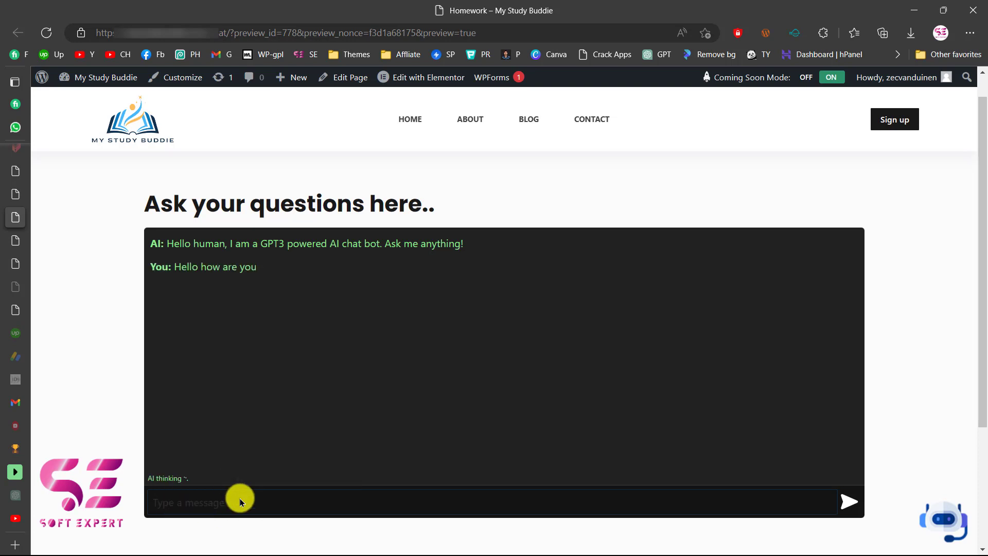
{"action": "left_click", "coordinate": [938, 520]}
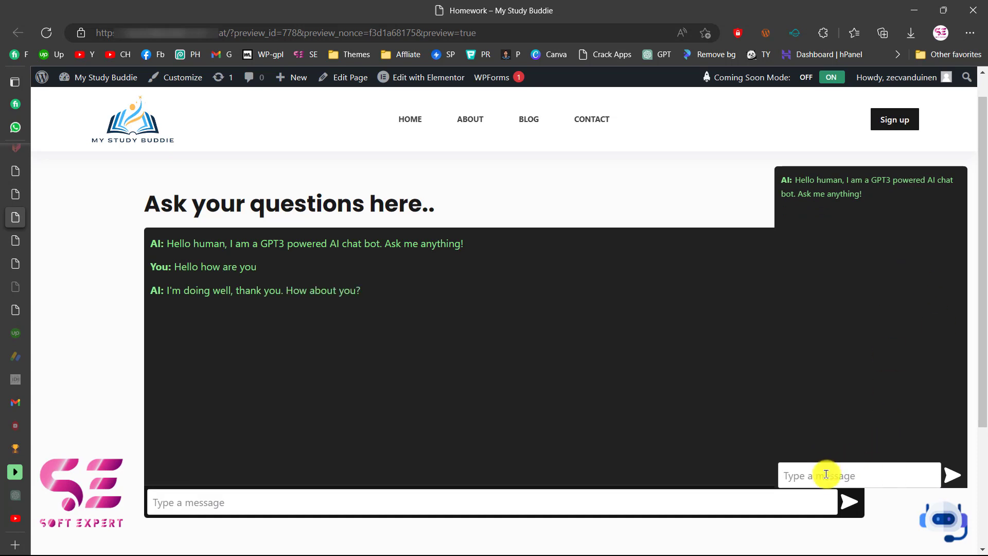
{"action": "left_click", "coordinate": [826, 474]}
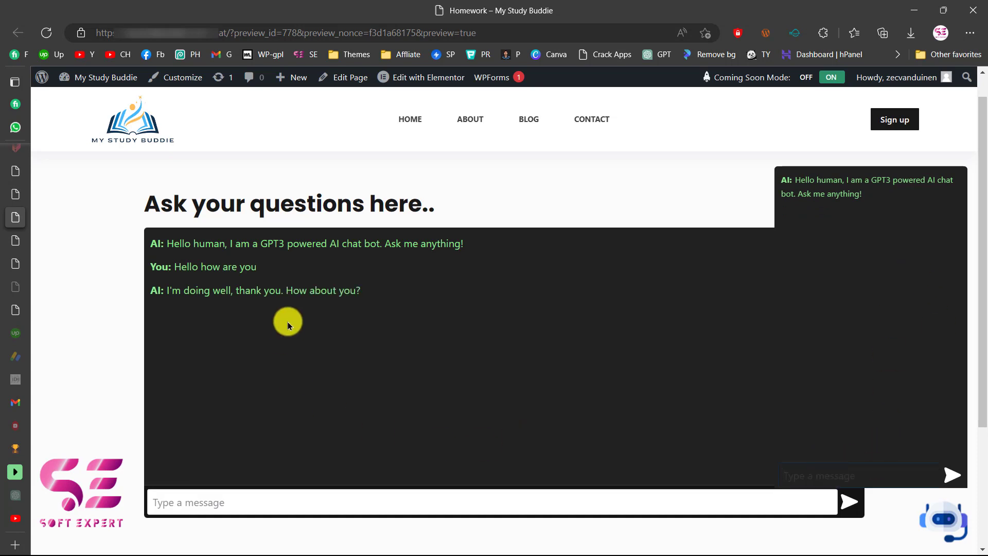